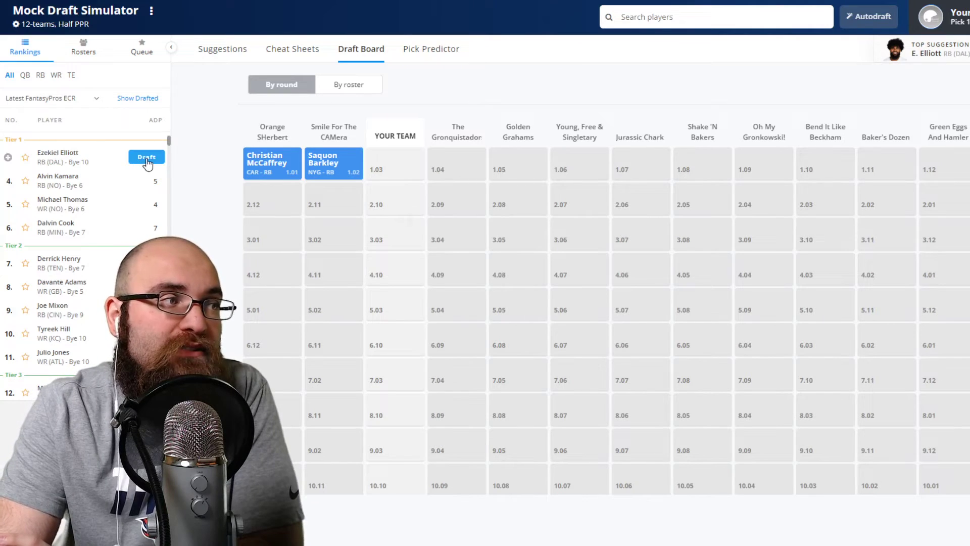
Draft Ezekiel Elliott from the Rankings list with pick 1.03
mouse_move(146, 153)
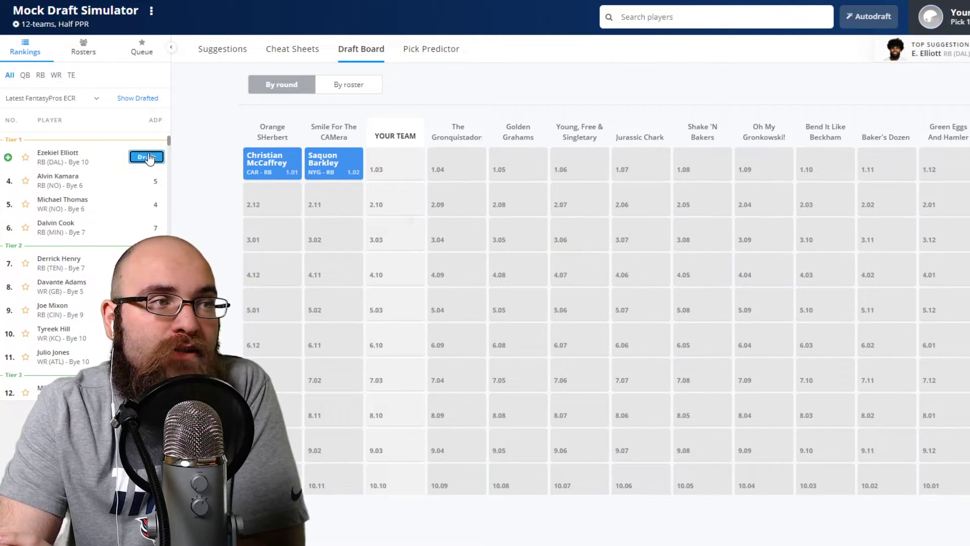
click(146, 156)
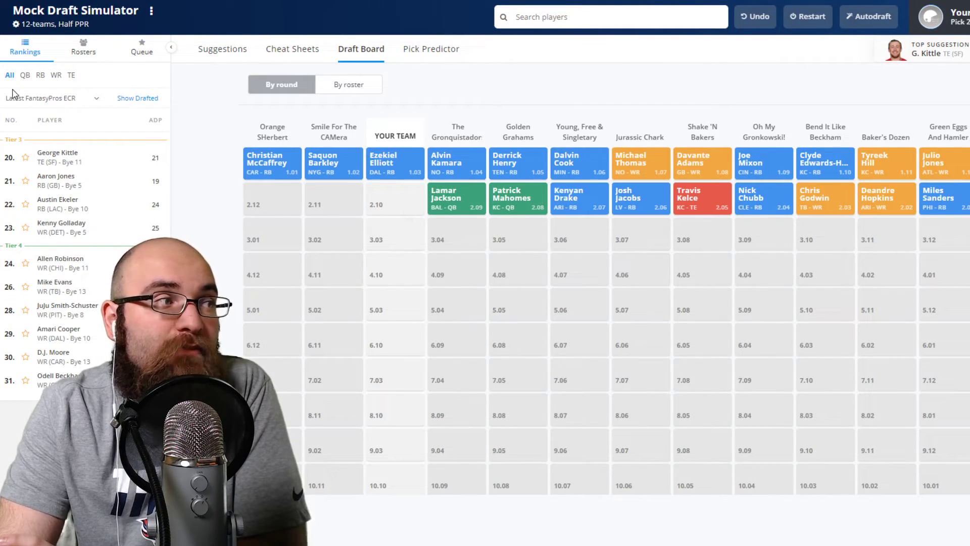
Filter the rankings to tight ends and draft George Kittle at 2.10
click(40, 76)
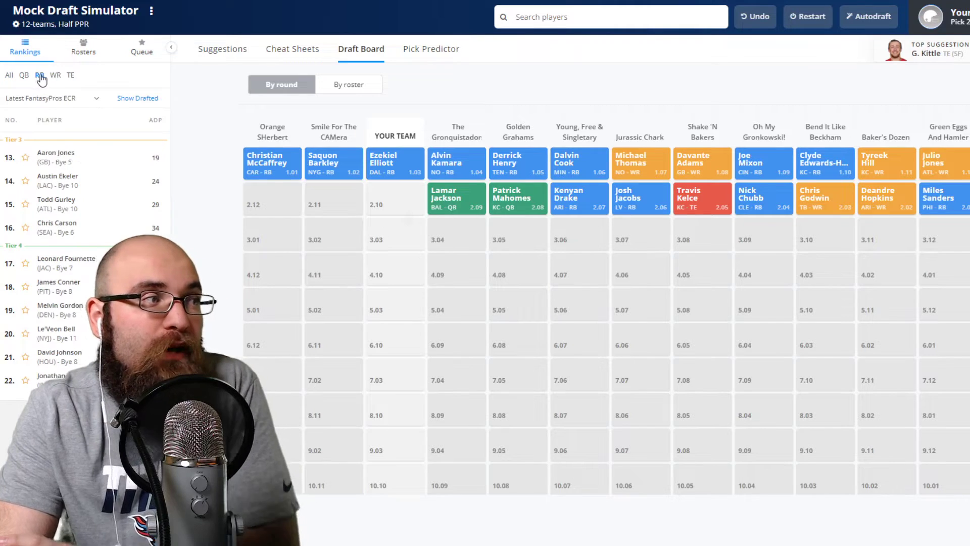
mouse_move(124, 165)
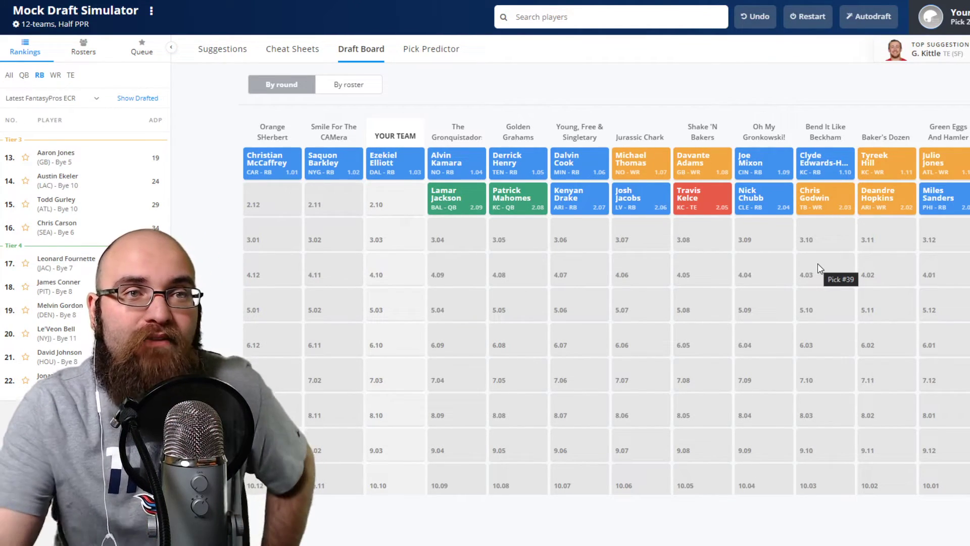
click(70, 75)
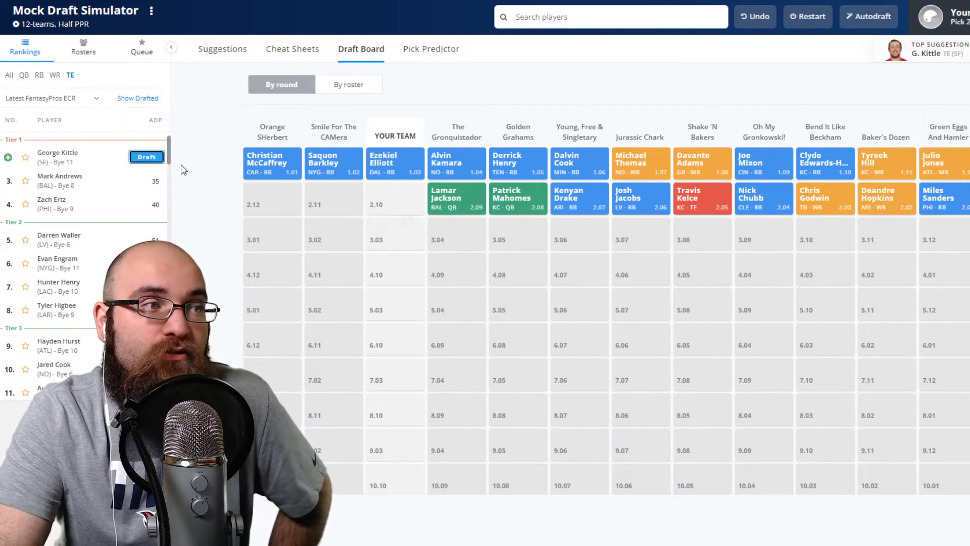
click(161, 157)
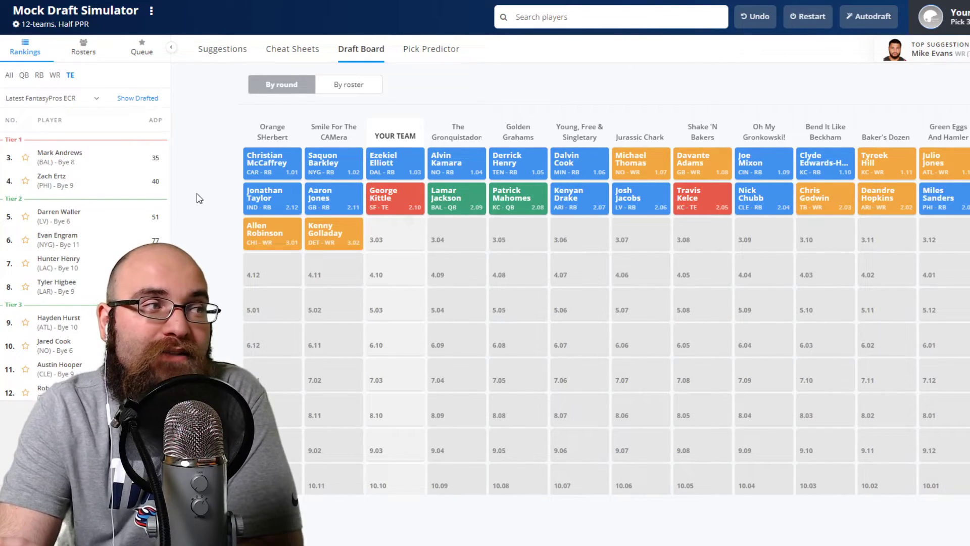
Draft running back Austin Ekeler at 3.03, then list only wide receivers
click(42, 76)
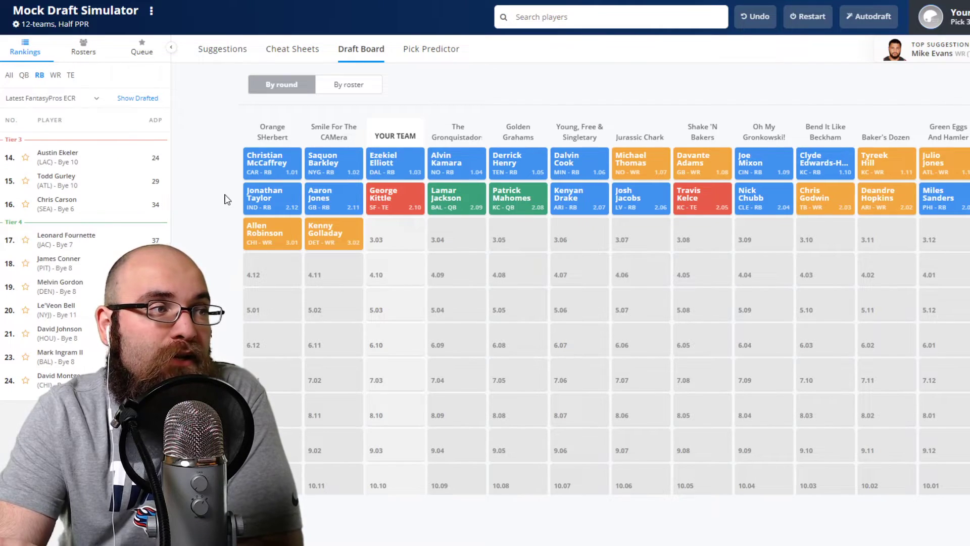
click(142, 157)
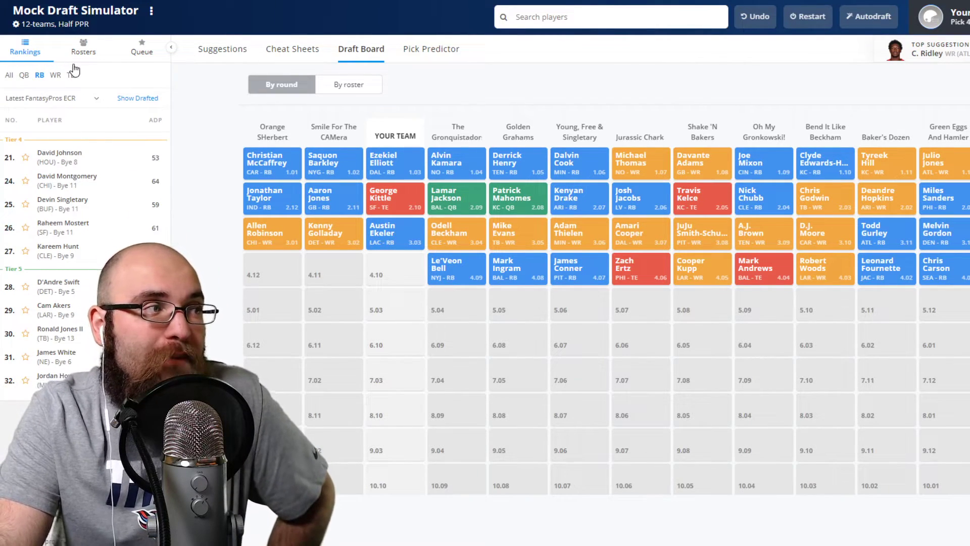
click(55, 76)
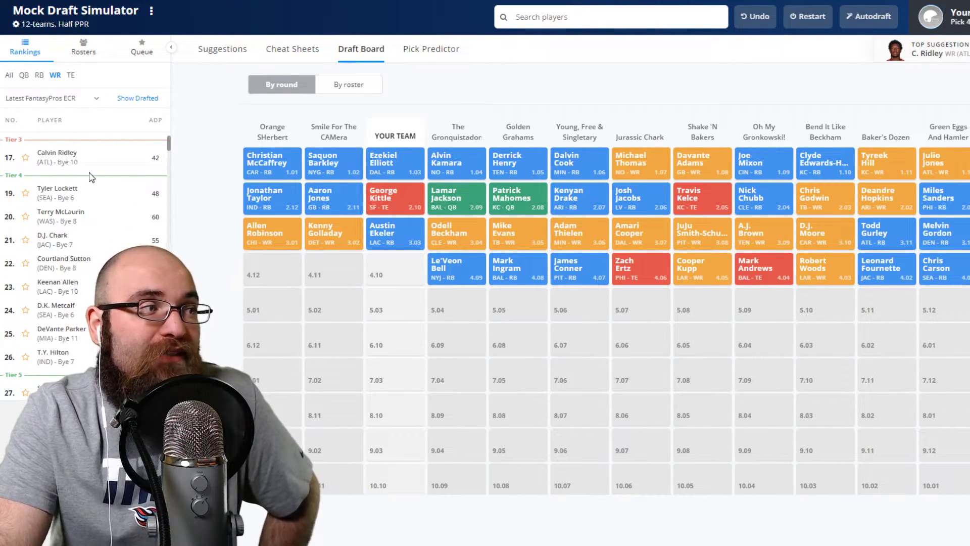
mouse_move(145, 159)
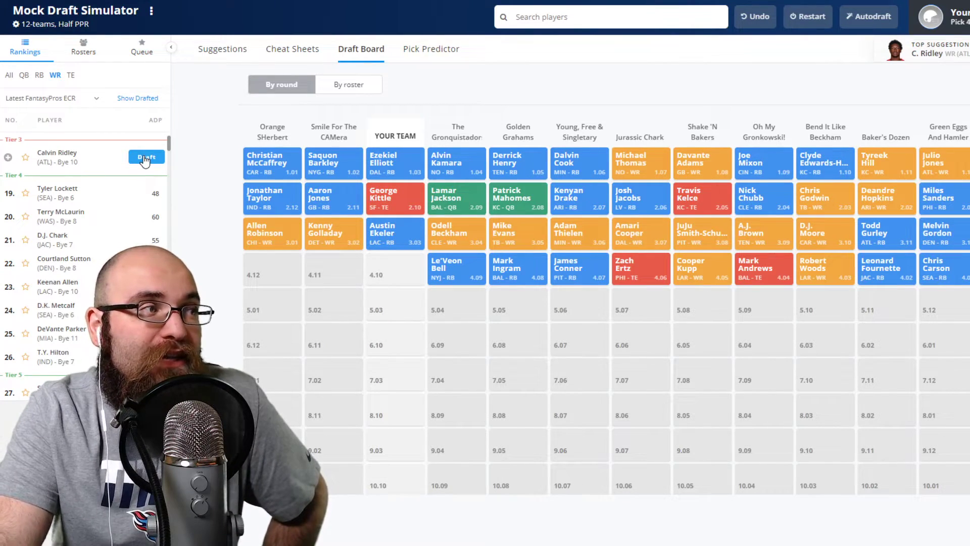
Draft wide receivers Calvin Ridley at 4.10 and D.J. Chark at 5.03
click(146, 158)
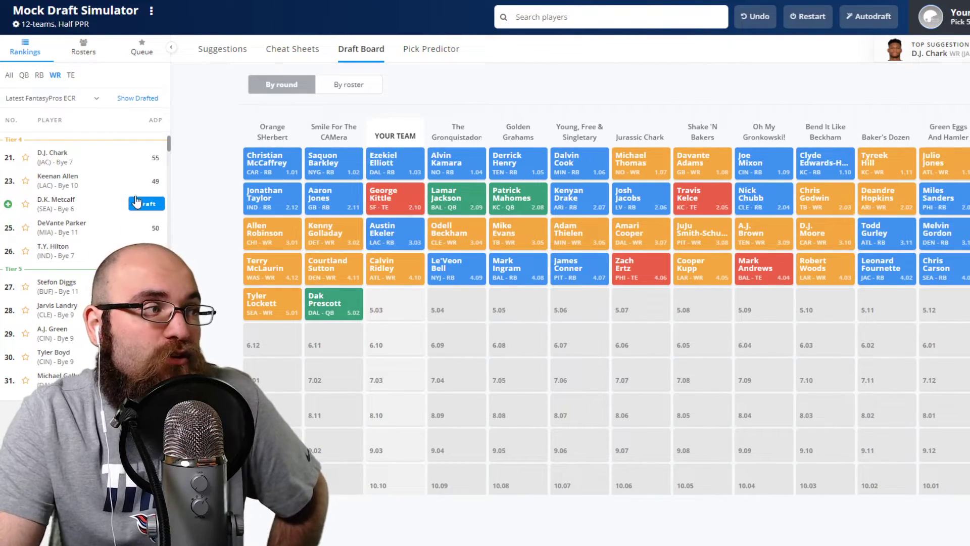
click(144, 161)
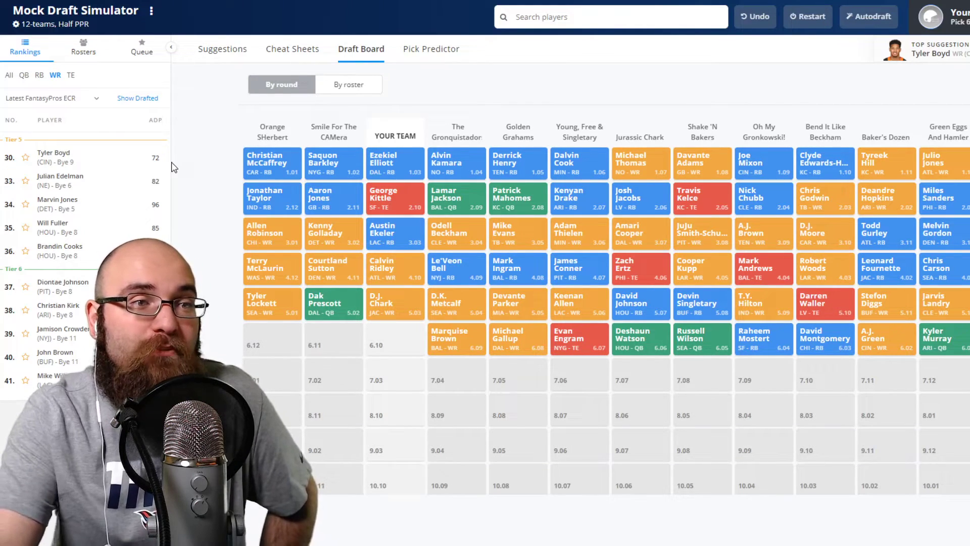
mouse_move(399, 196)
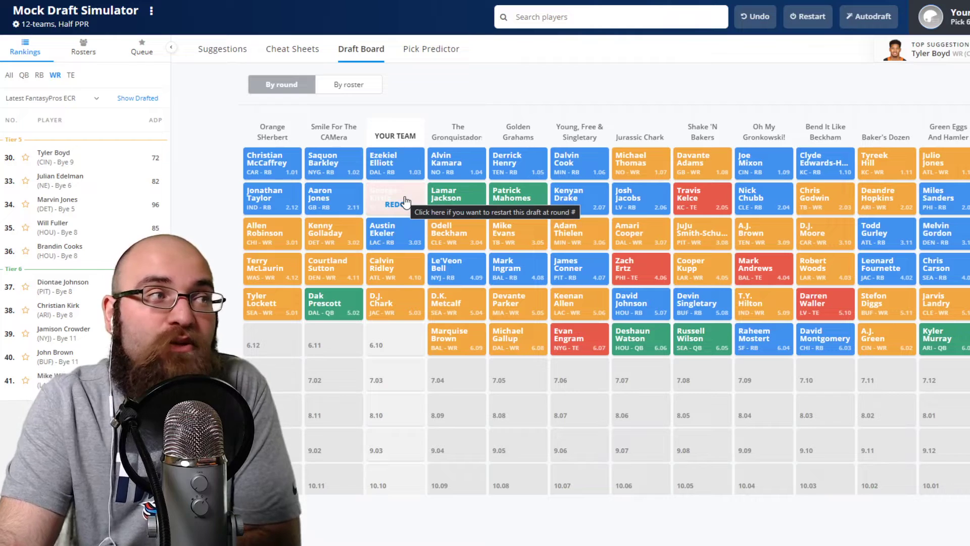
Compare QB, RB and WR rankings, then draft running back D'Andre Swift at 6.10
click(24, 76)
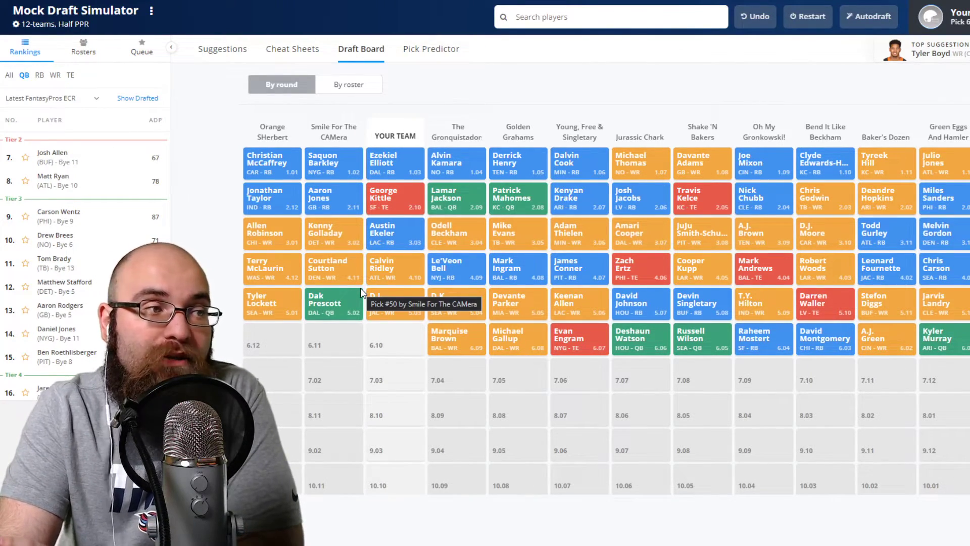
mouse_move(422, 284)
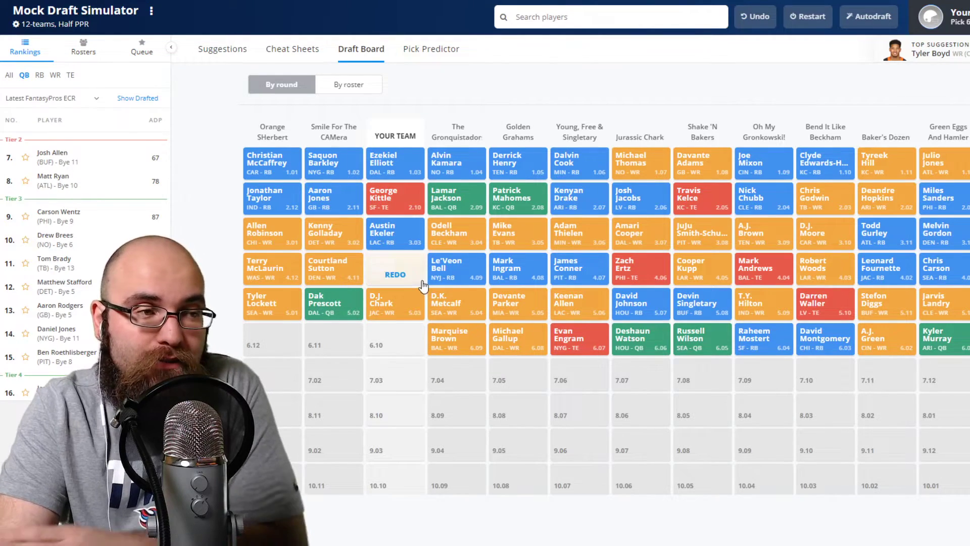
click(44, 76)
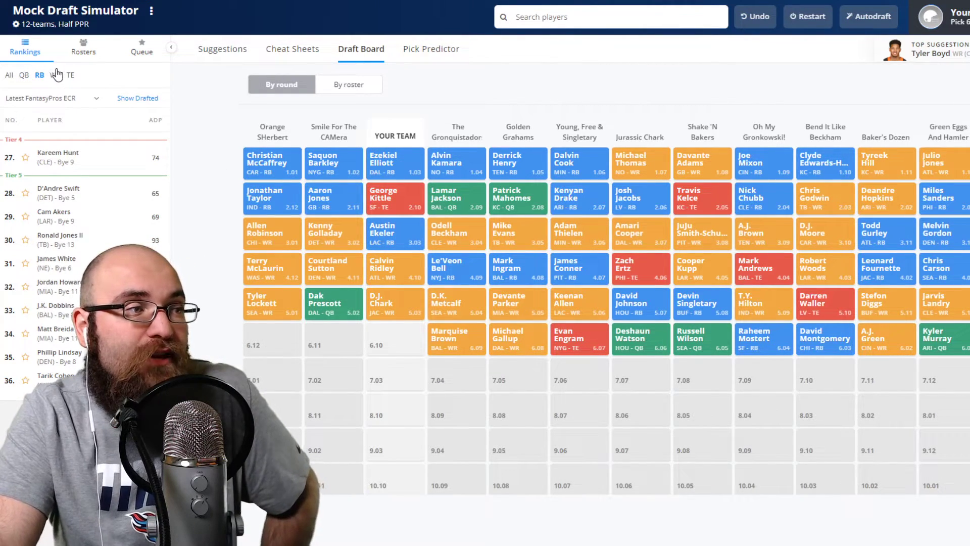
click(56, 75)
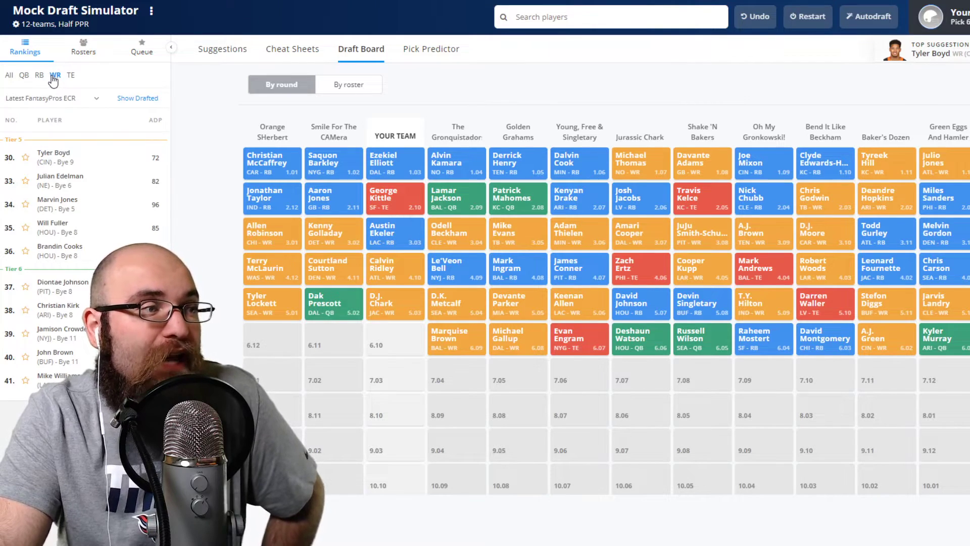
click(40, 76)
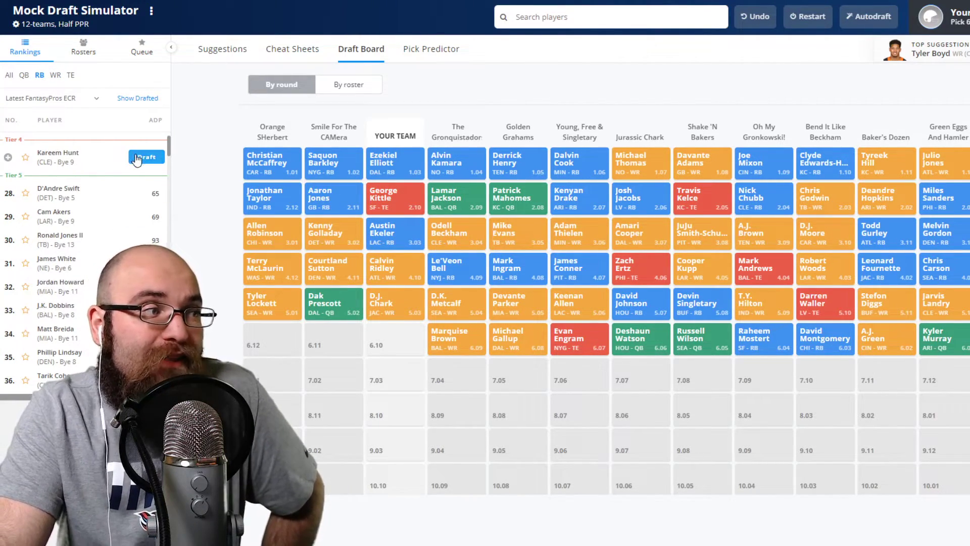
click(153, 198)
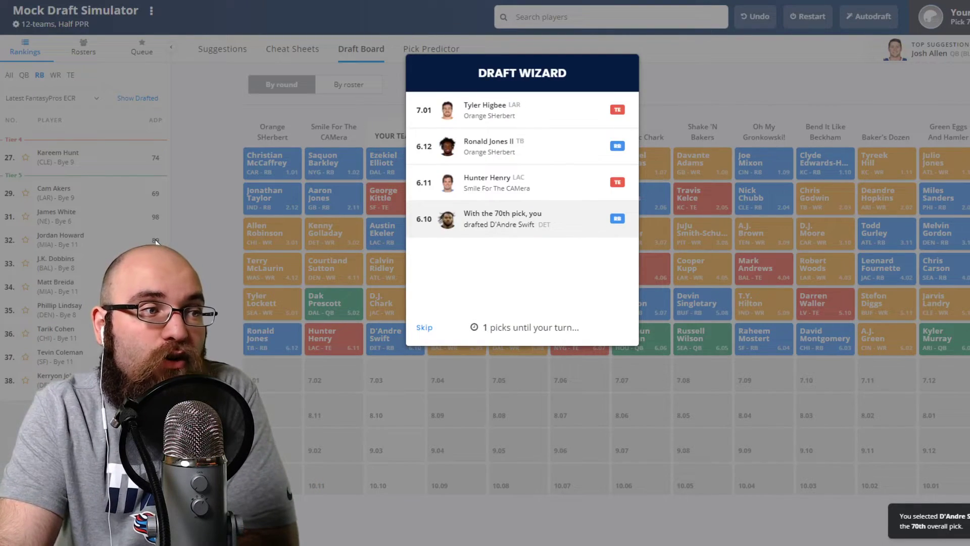
Dismiss the pick recap, list wide receivers and draft Marvin Jones at 7.03
click(54, 74)
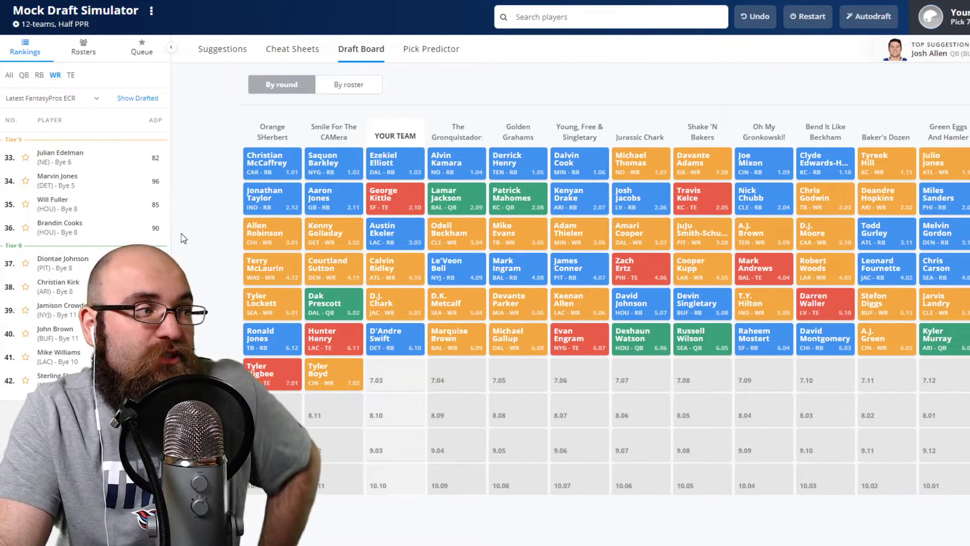
mouse_move(147, 183)
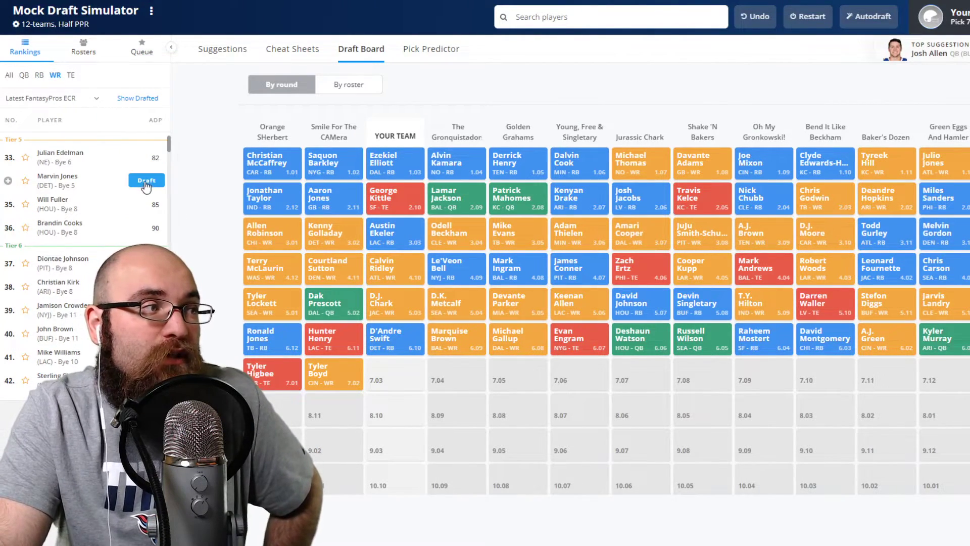
click(153, 180)
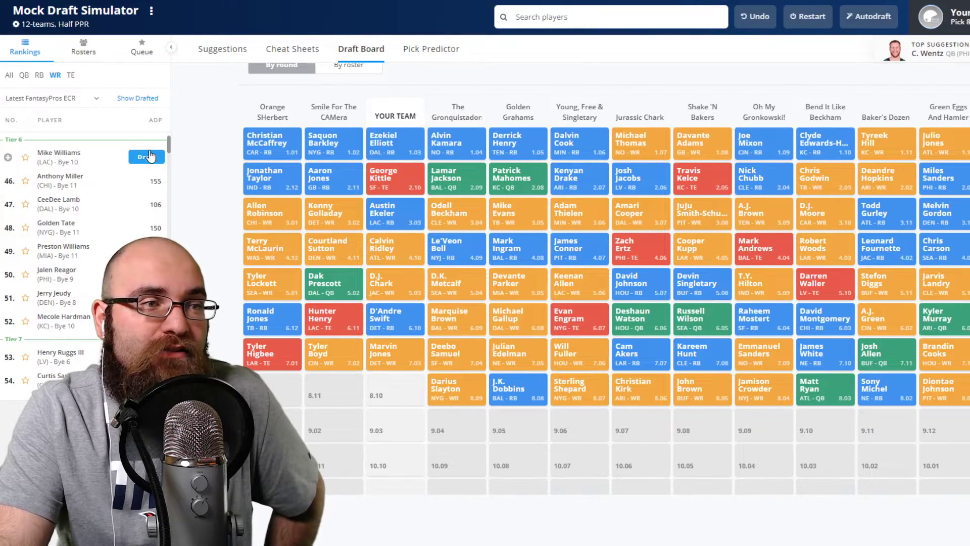
Compare QB, RB and WR rankings, then draft quarterback Drew Brees at 8.10
click(24, 75)
mouse_move(147, 182)
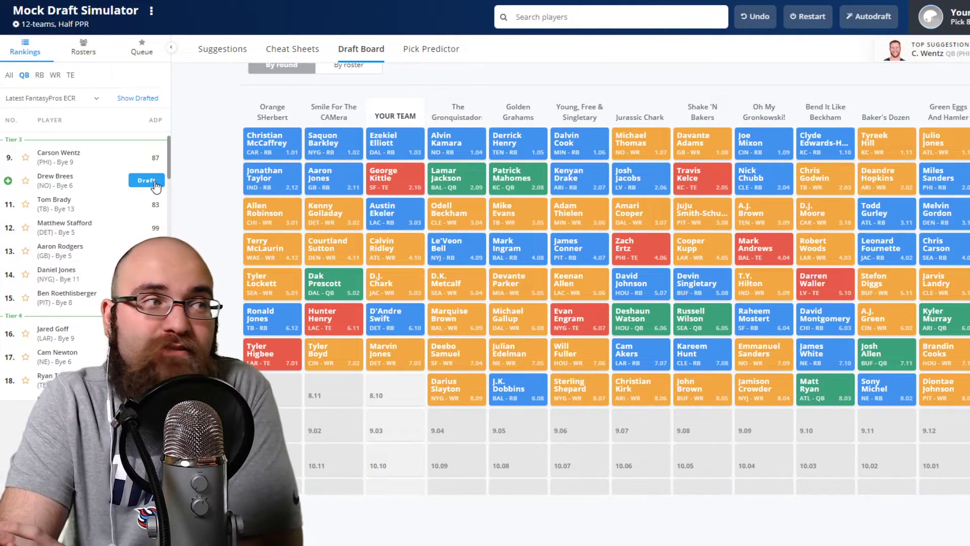
click(40, 76)
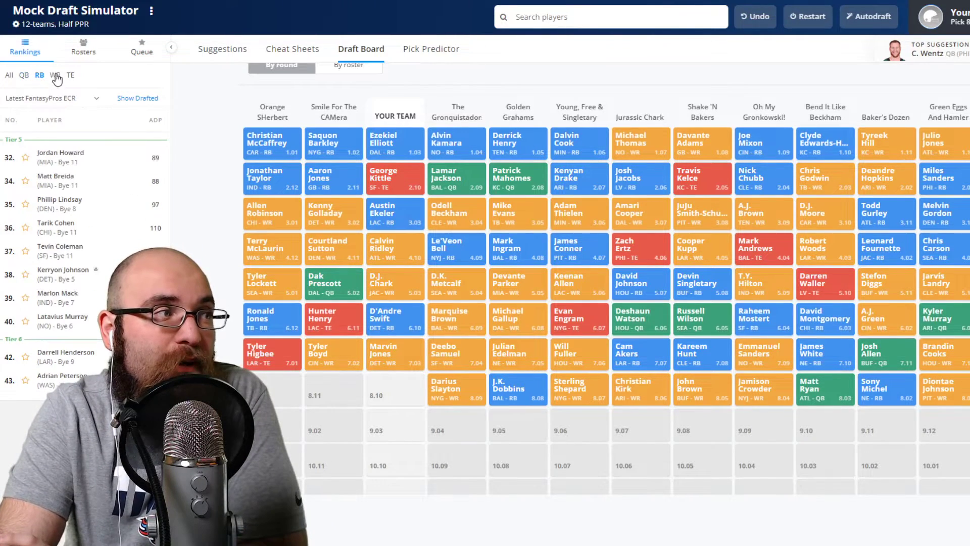
click(55, 76)
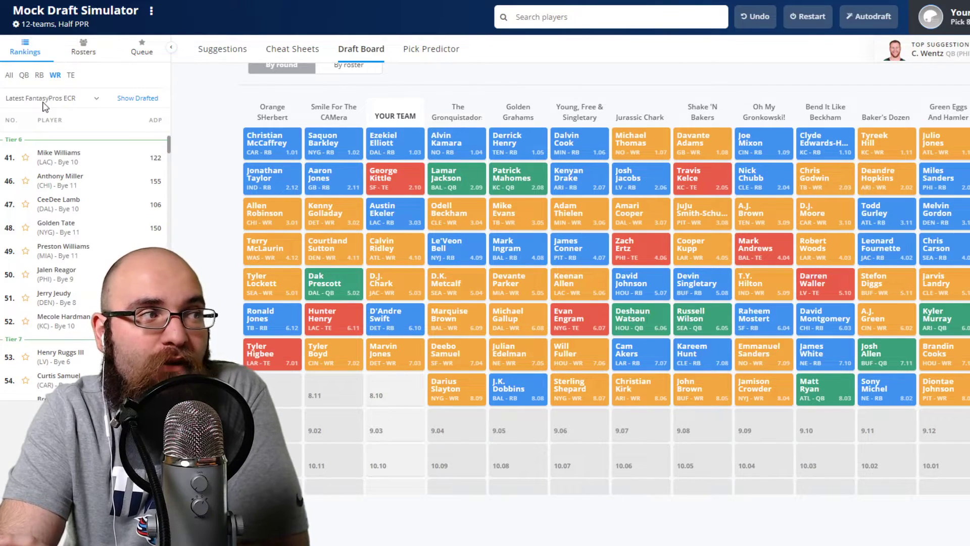
click(23, 76)
click(146, 181)
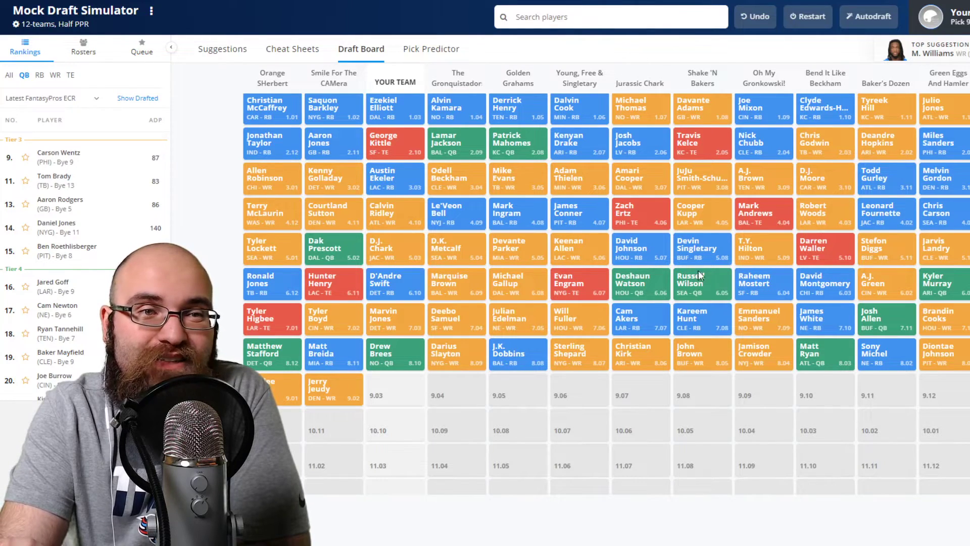
Filter to running backs and draft Jordan Howard at 9.03
scroll(515, 376, up, 1)
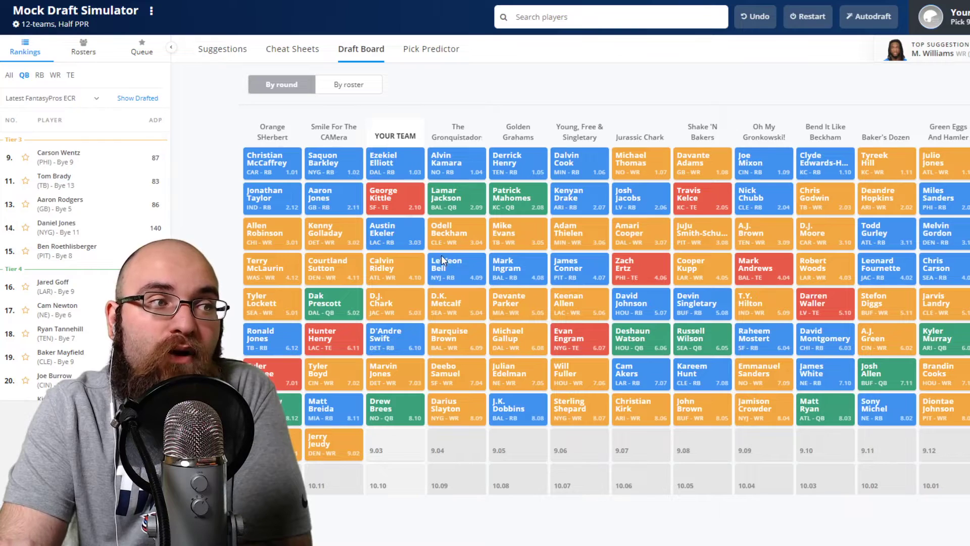
mouse_move(396, 205)
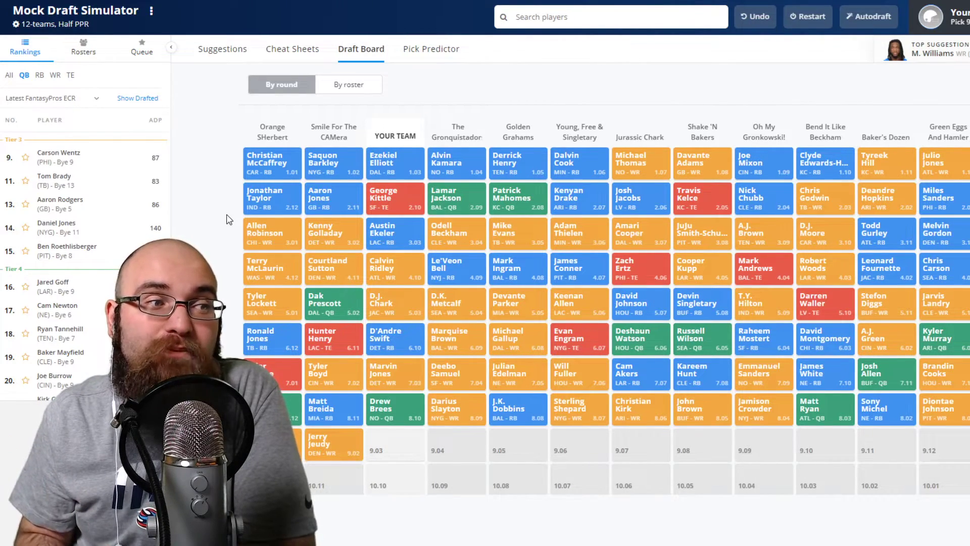
click(40, 76)
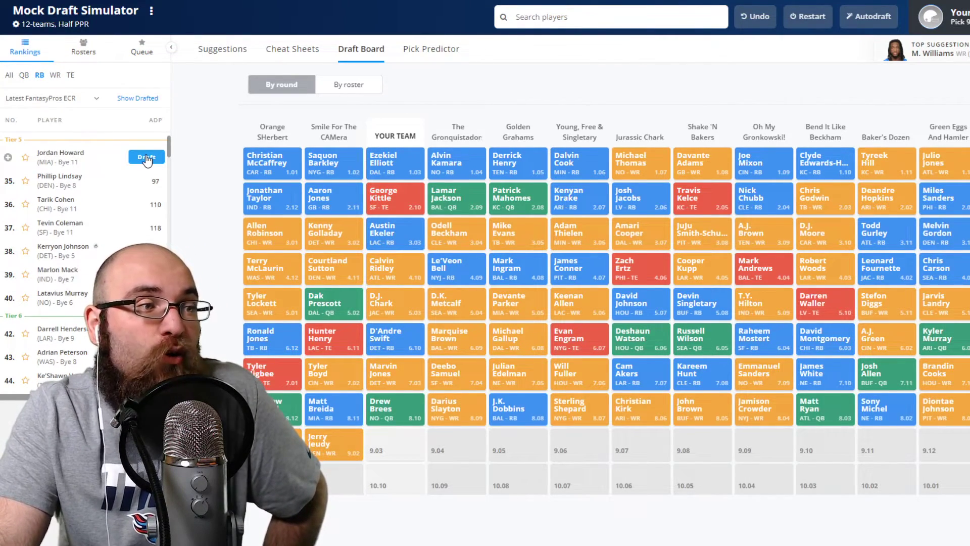
click(146, 157)
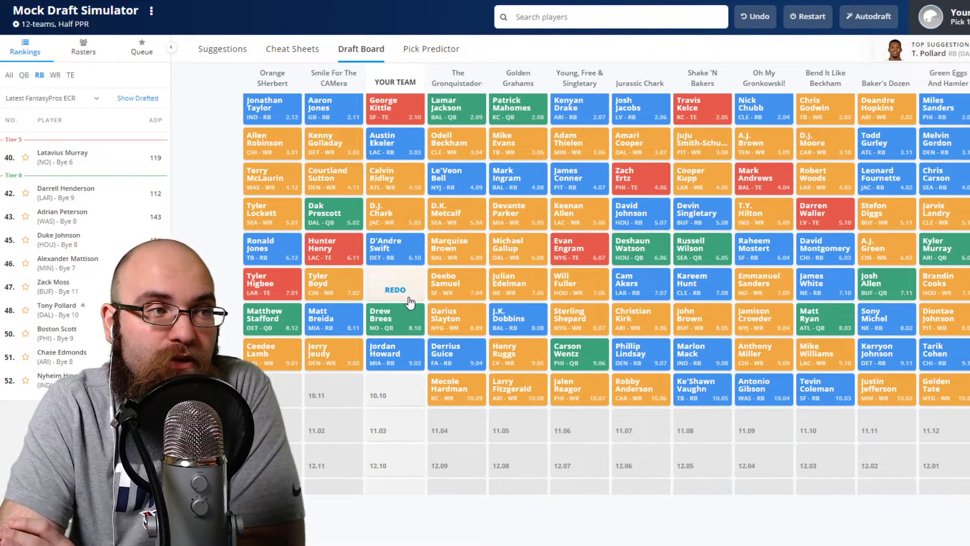
scroll(442, 134, up, 2)
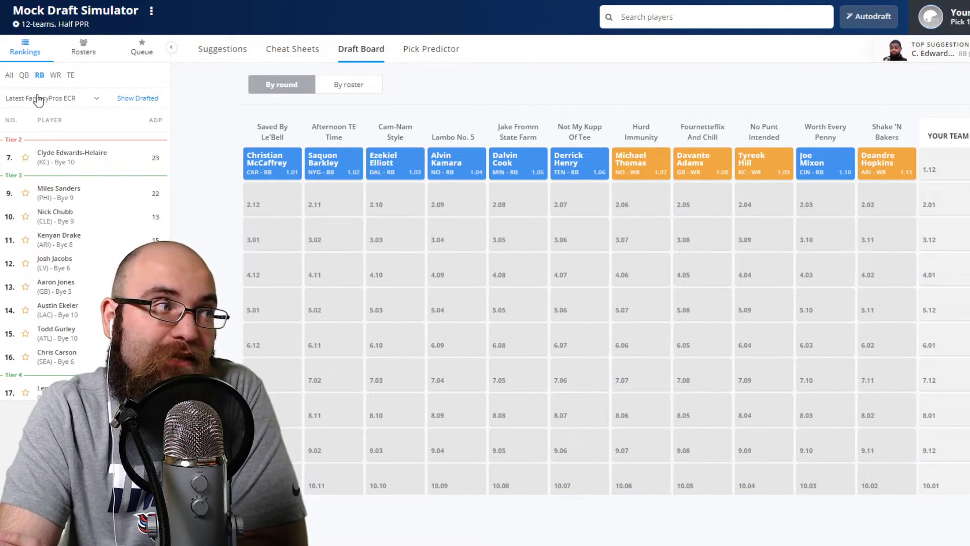
Draft running backs Clyde Edwards-Helaire at 1.12 and Kenyan Drake at 2.01
click(11, 75)
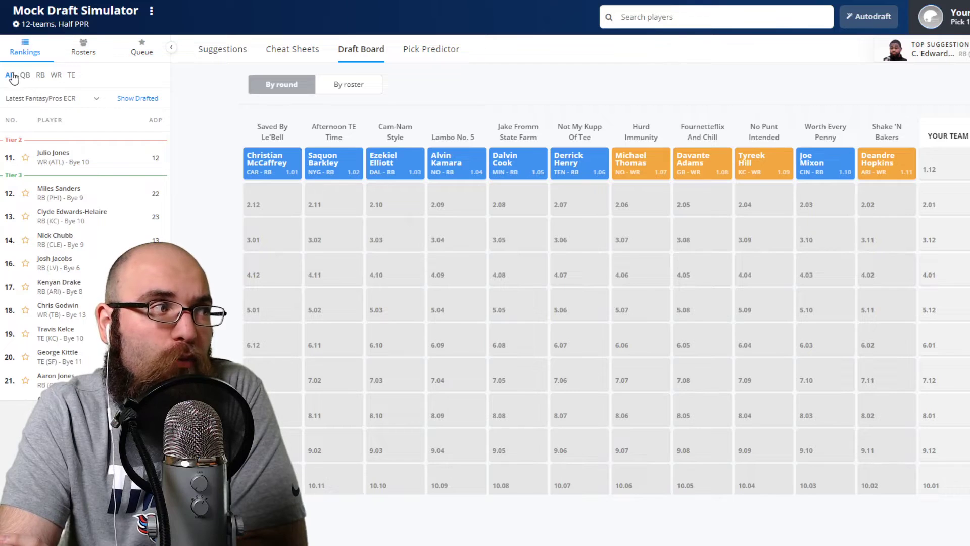
click(40, 76)
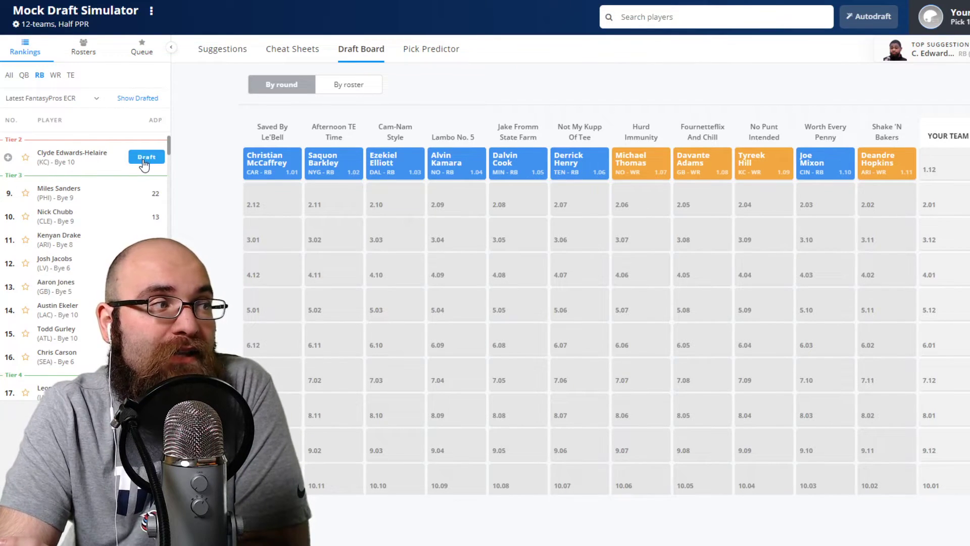
click(146, 157)
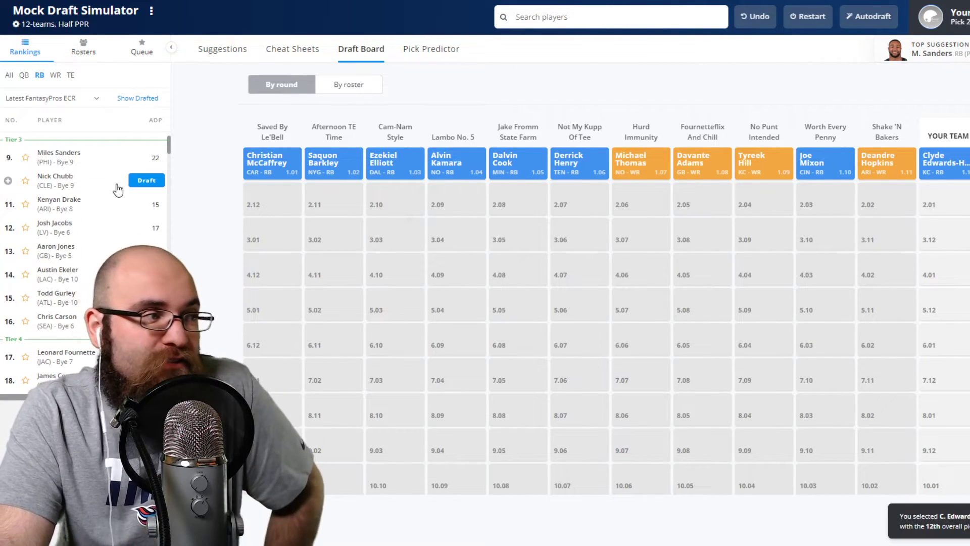
click(147, 203)
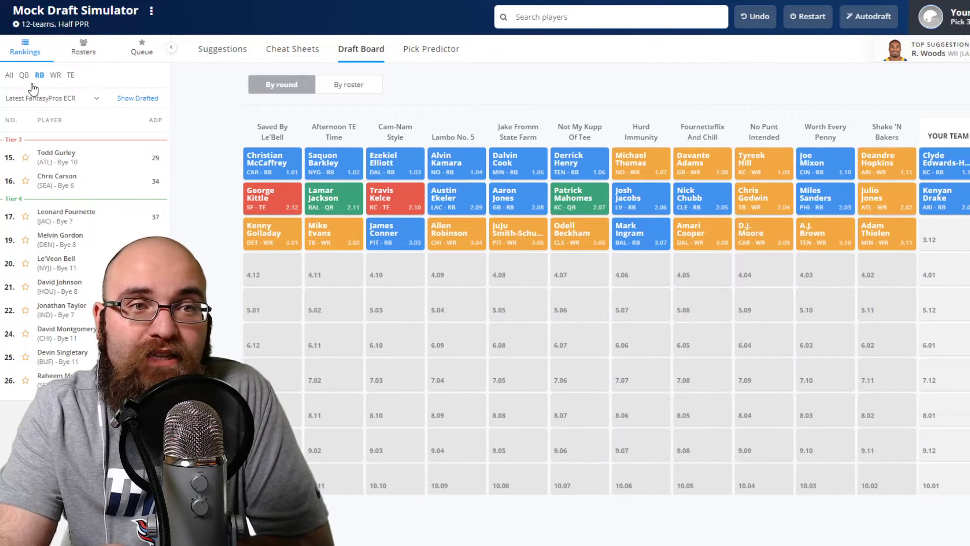
Draft tight end Mark Andrews, then wide receiver Robert Woods at 4.01
click(69, 75)
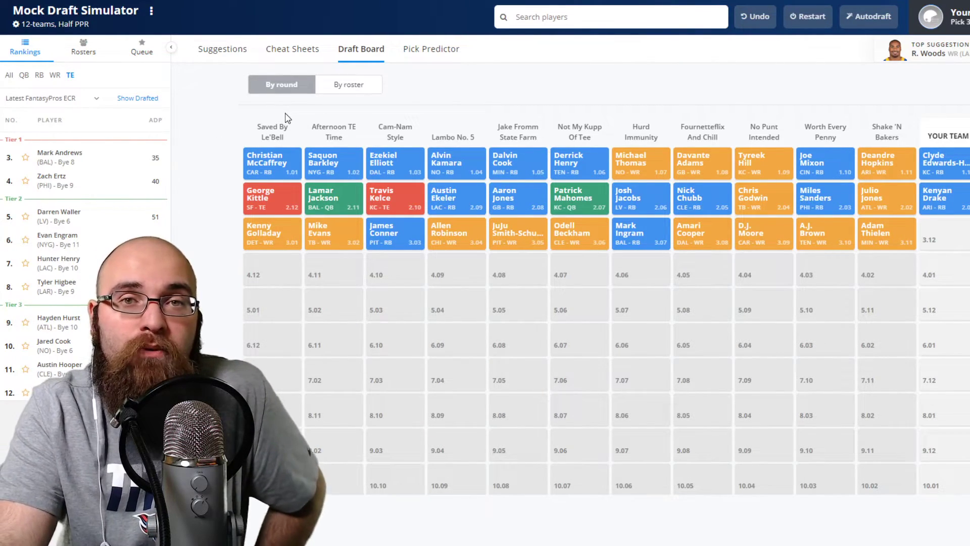
click(147, 157)
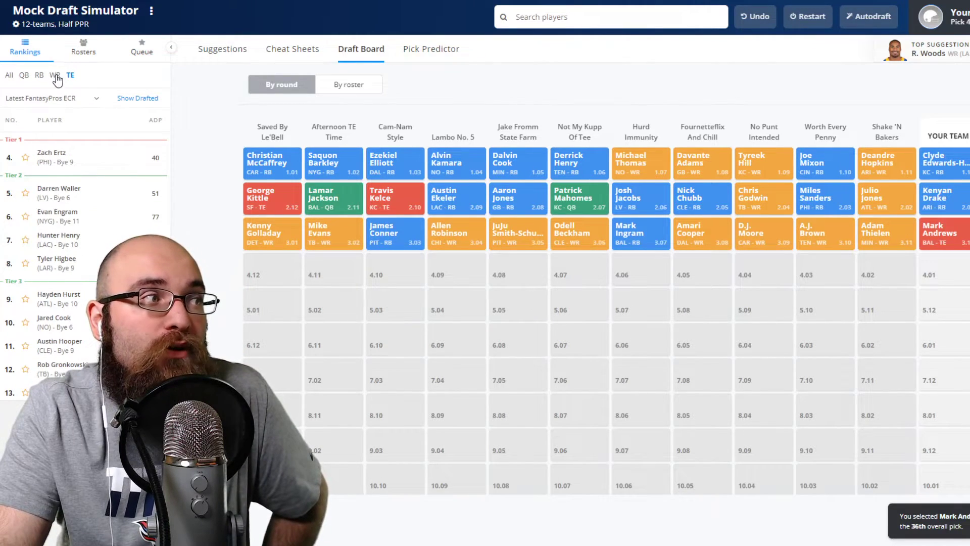
click(55, 76)
mouse_move(145, 159)
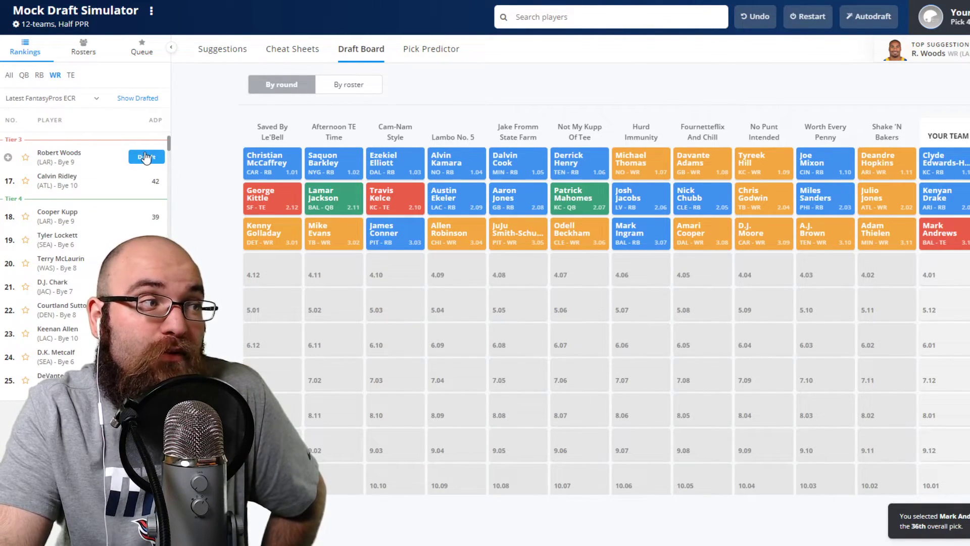
click(146, 159)
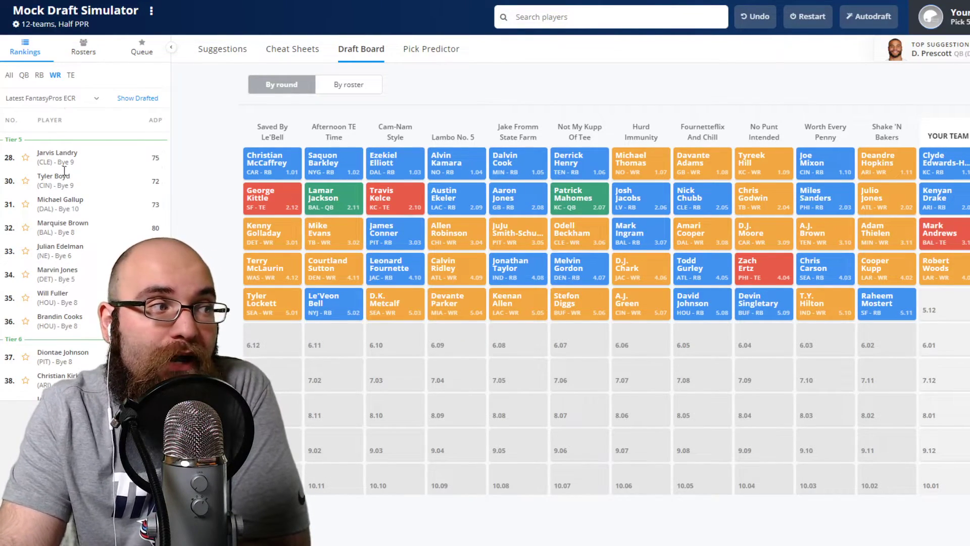
click(24, 76)
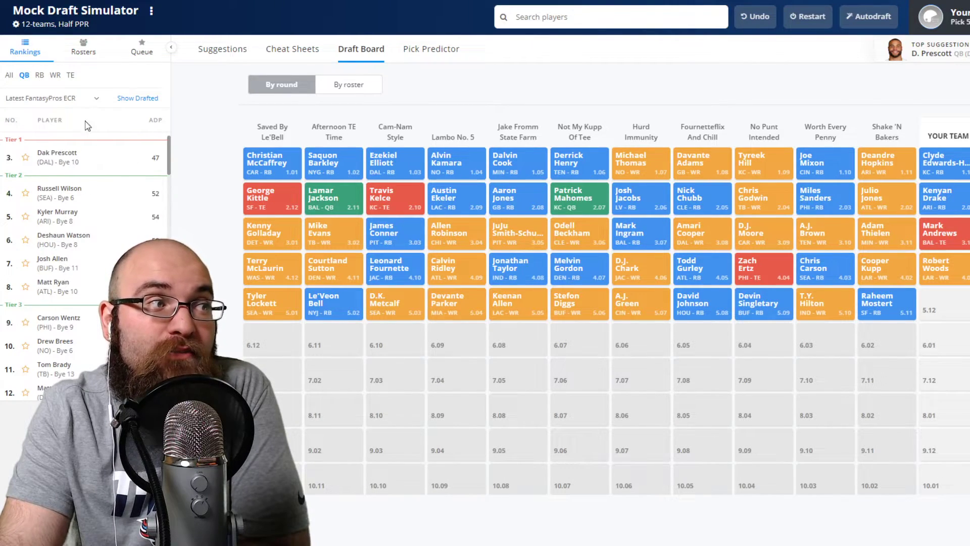
Draft WR Tyler Boyd, QB Dak Prescott, then WR Jamison Crowder at 7.12
click(55, 75)
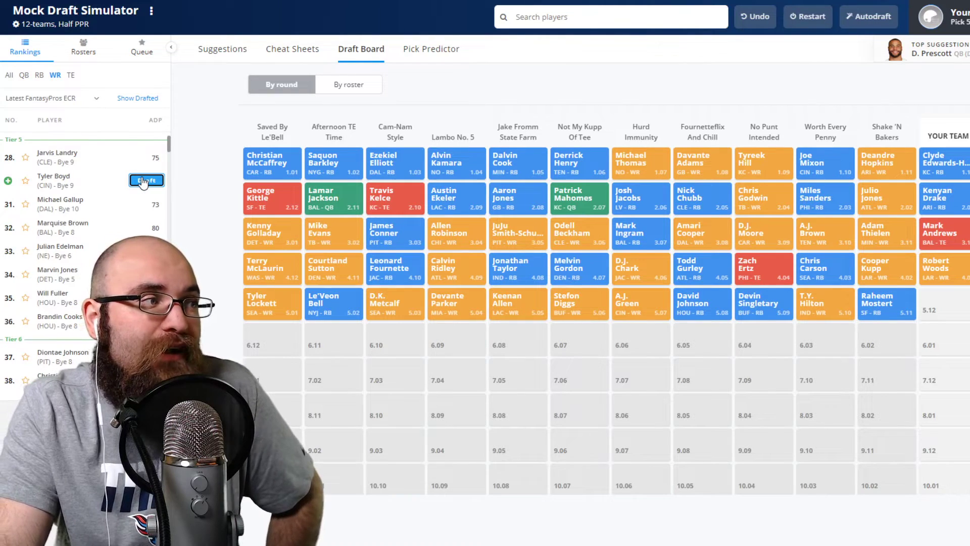
click(147, 180)
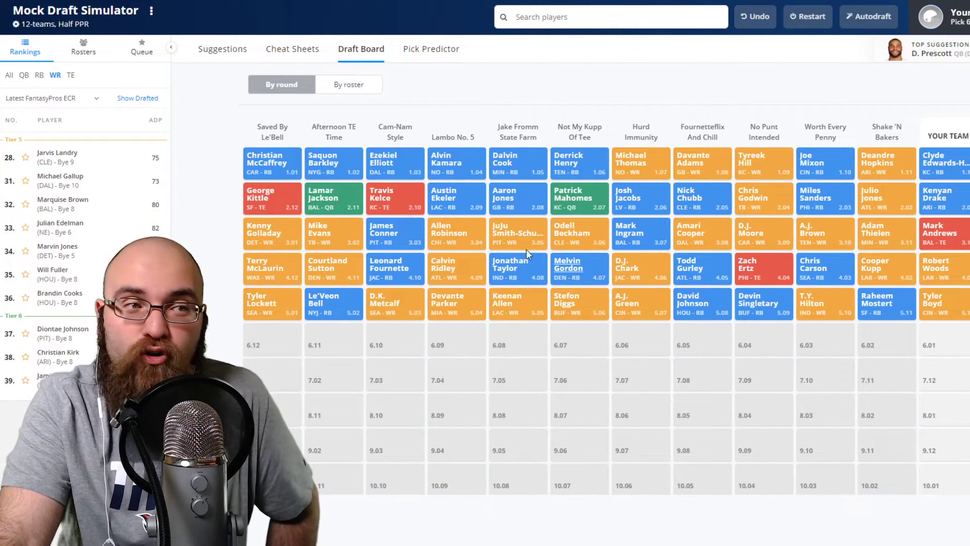
click(24, 76)
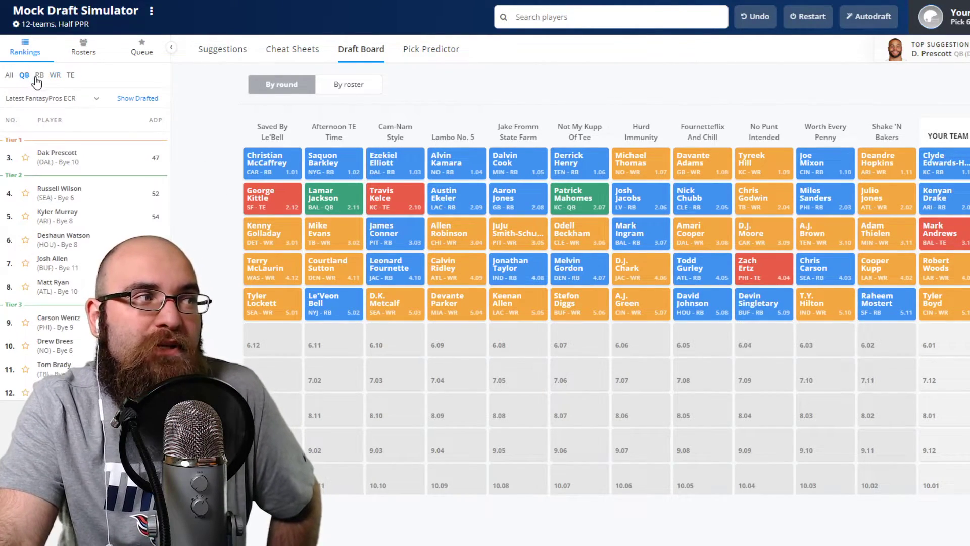
click(161, 158)
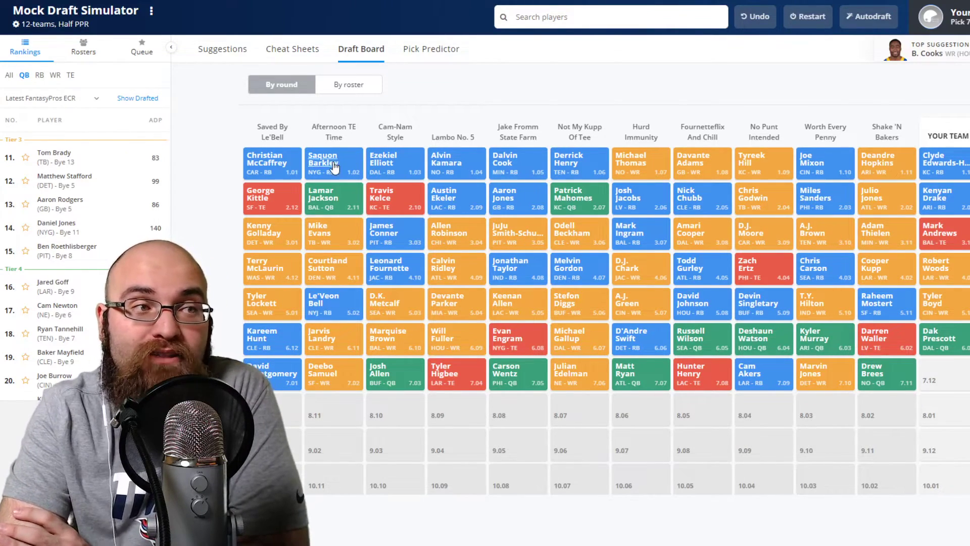
click(44, 75)
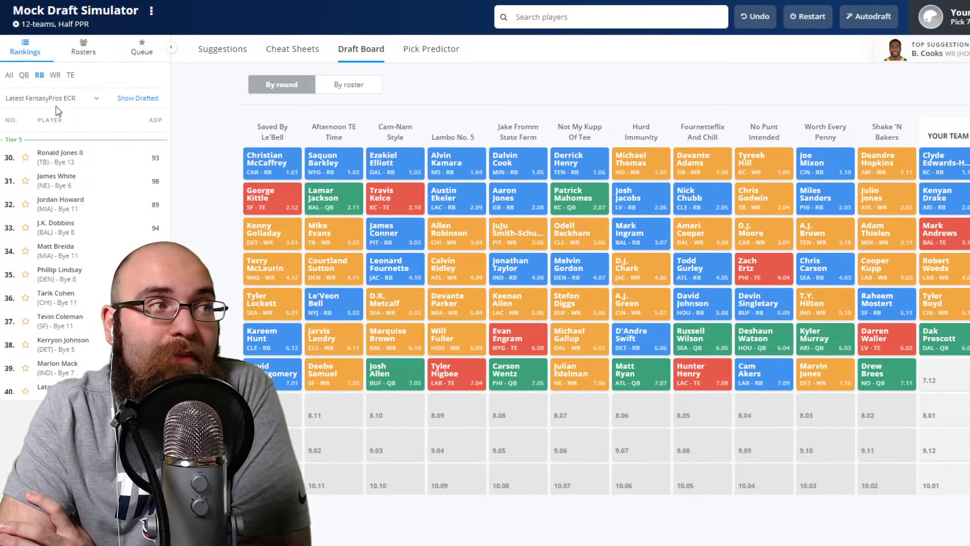
click(56, 76)
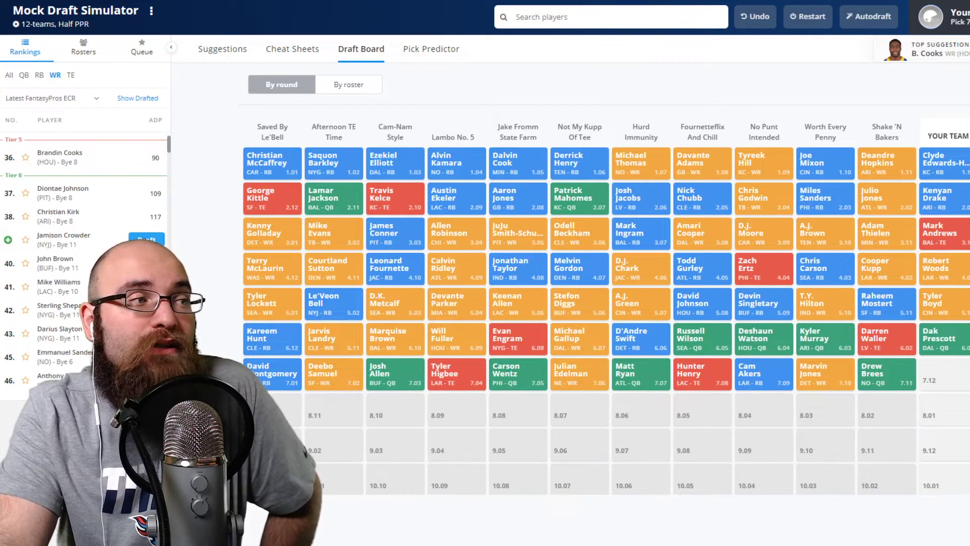
click(147, 238)
Filter the FantasyPros rankings to running backs and draft J.K. Dobbins at 8.01
click(39, 76)
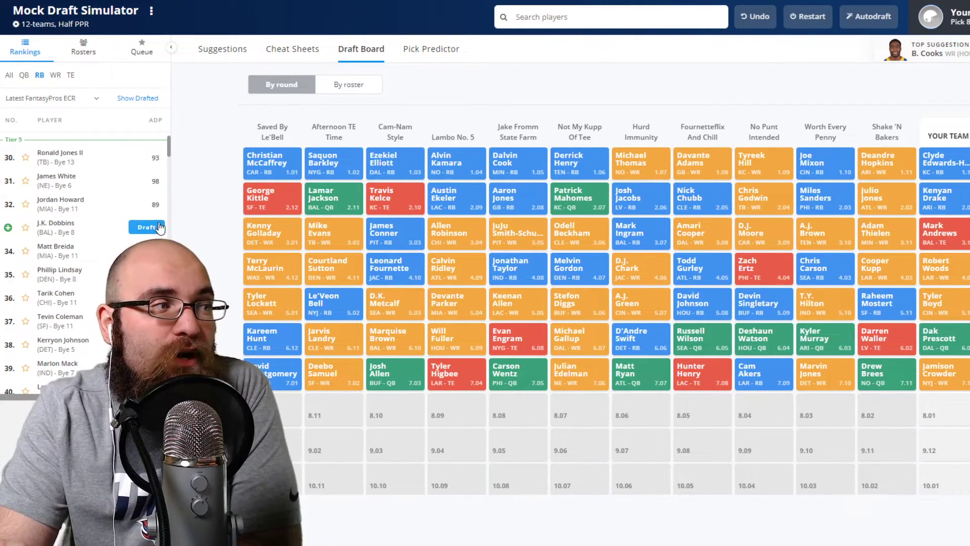
click(147, 227)
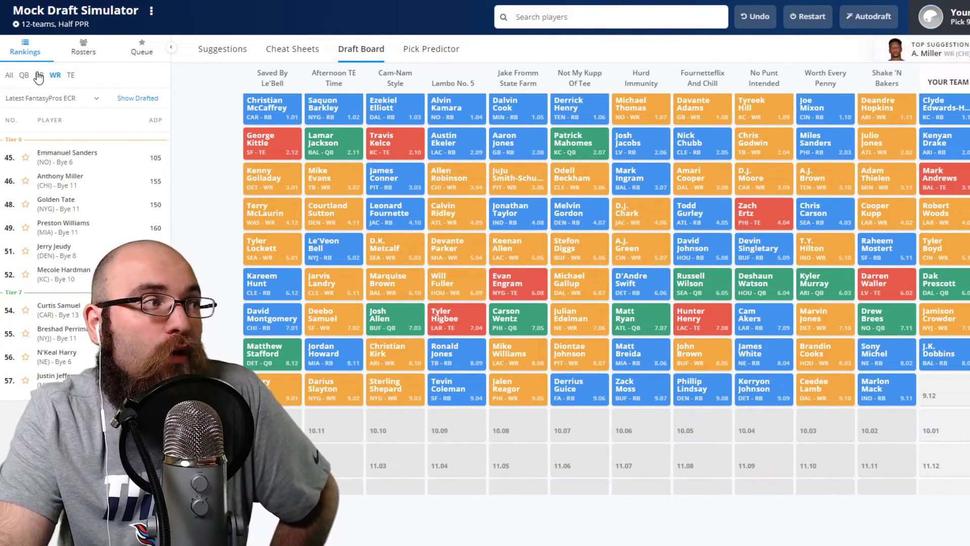
Scroll the FantasyPros draft board back up to the top
scroll(607, 303, up, 1)
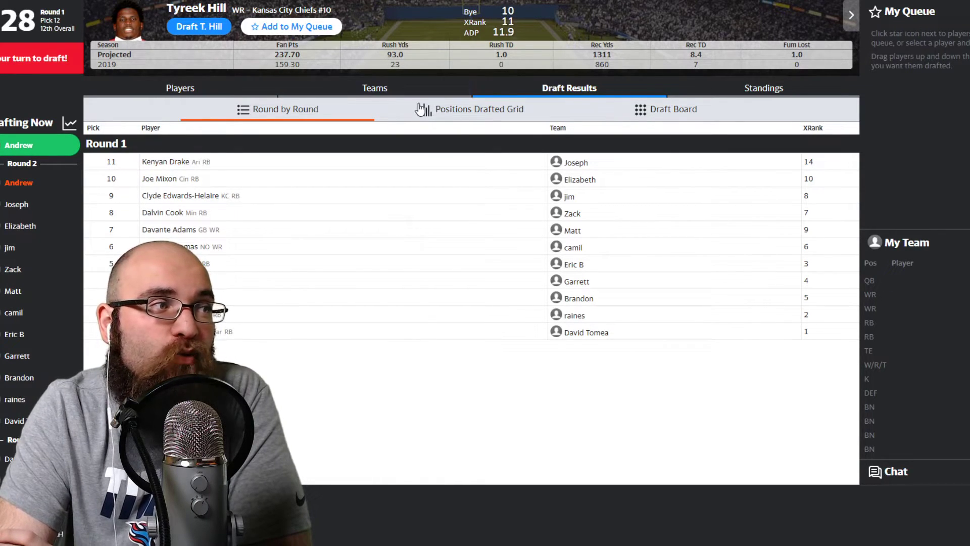
Filter the Yahoo available players to running backs and draft Josh Jacobs
click(231, 90)
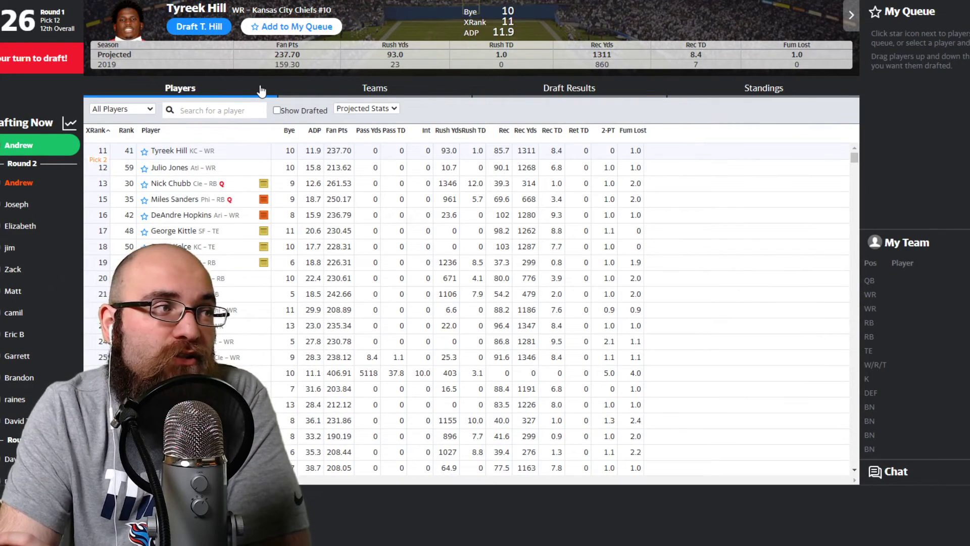
click(142, 109)
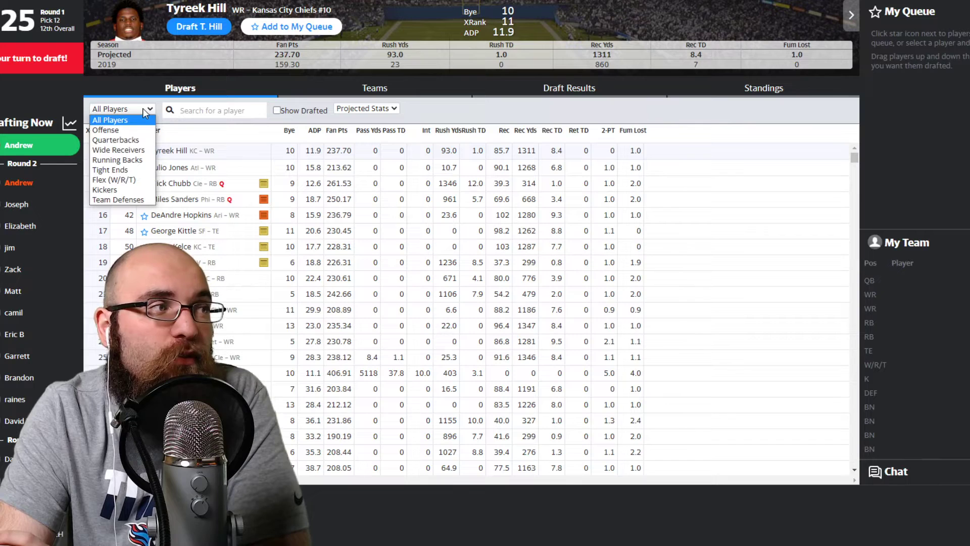
click(117, 160)
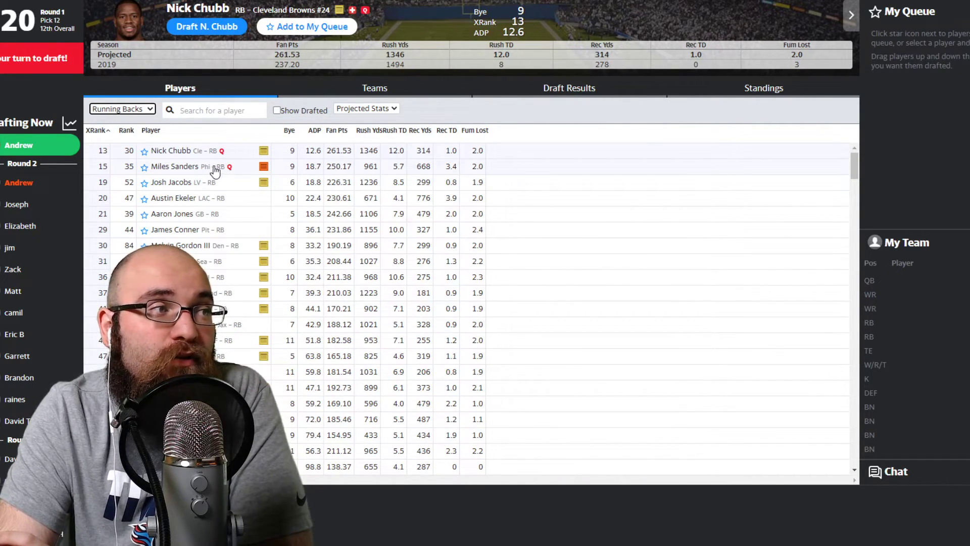
click(219, 188)
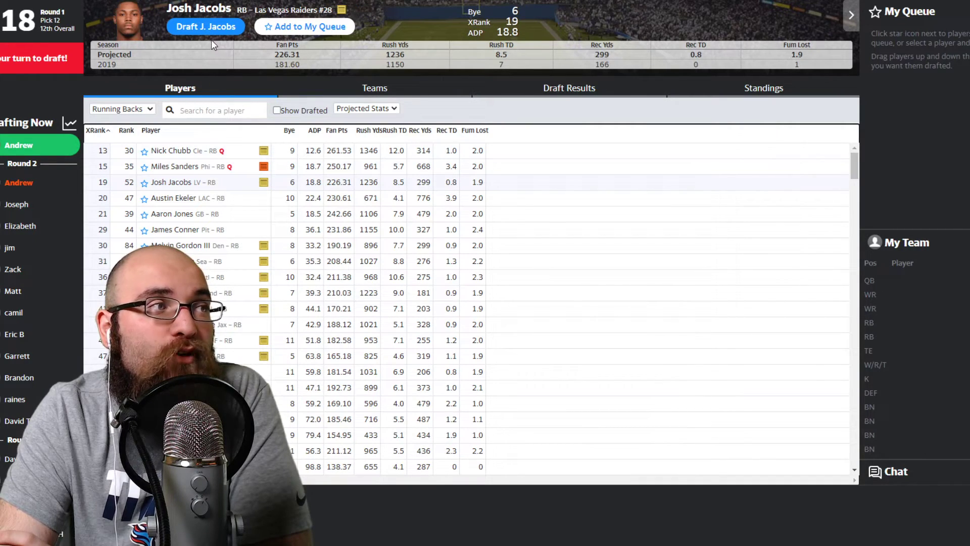
click(205, 26)
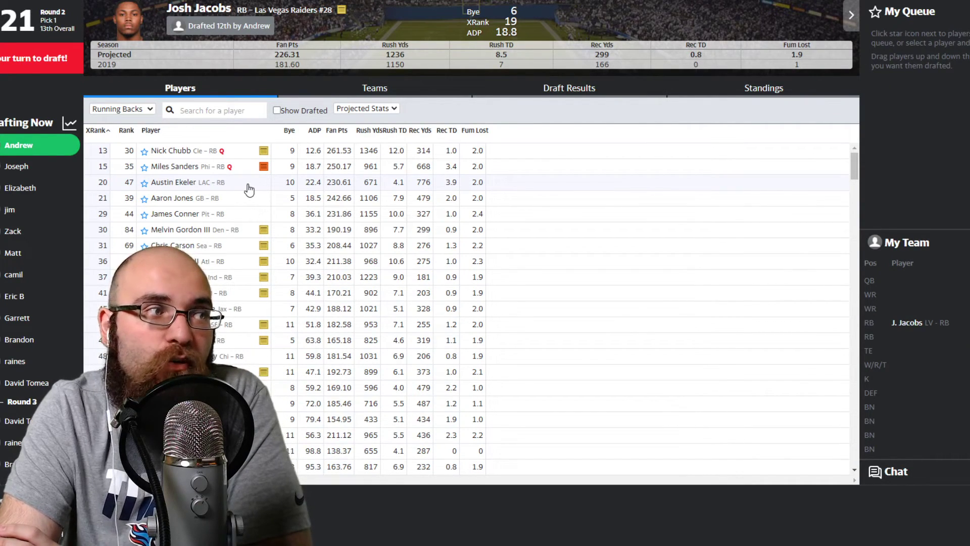
Draft running back Miles Sanders over Nick Chubb, then view round-by-round results
click(224, 154)
click(234, 168)
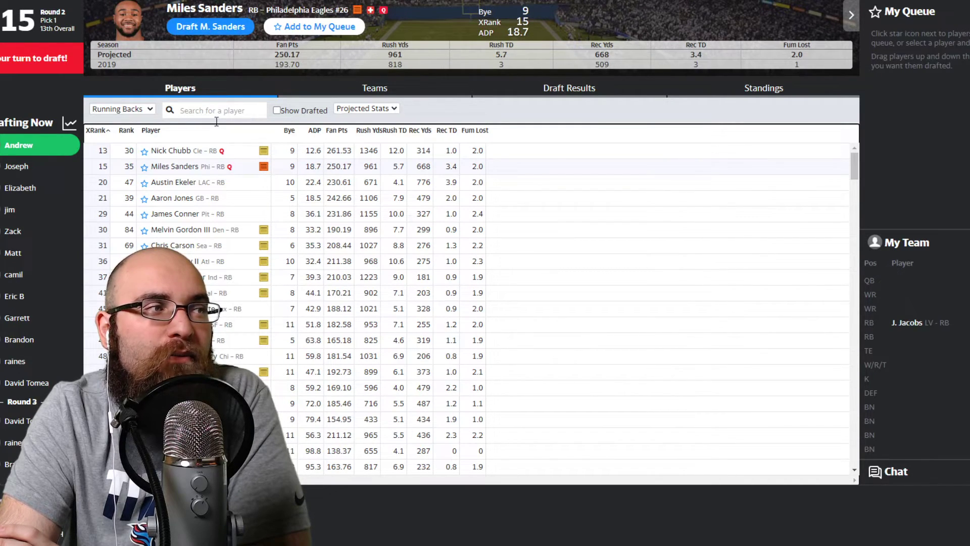
click(226, 28)
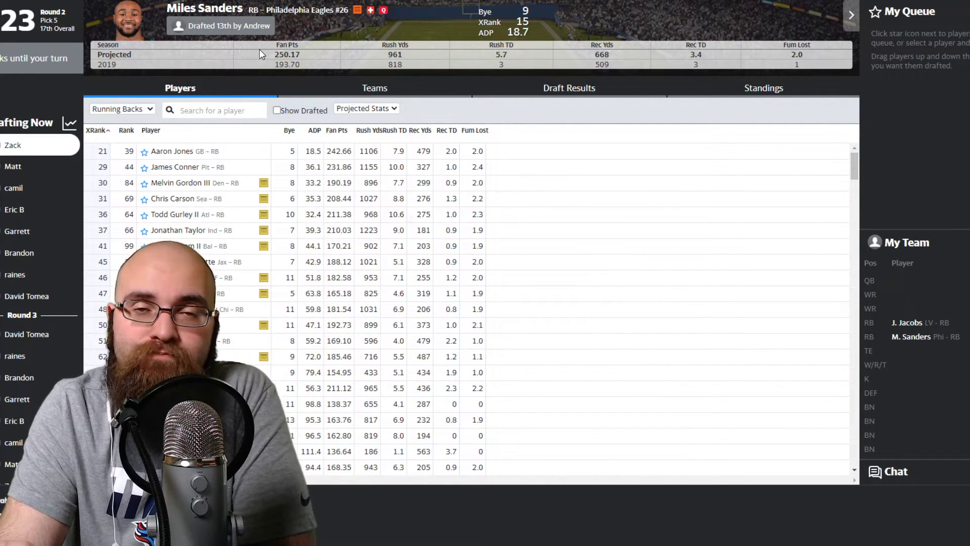
click(544, 90)
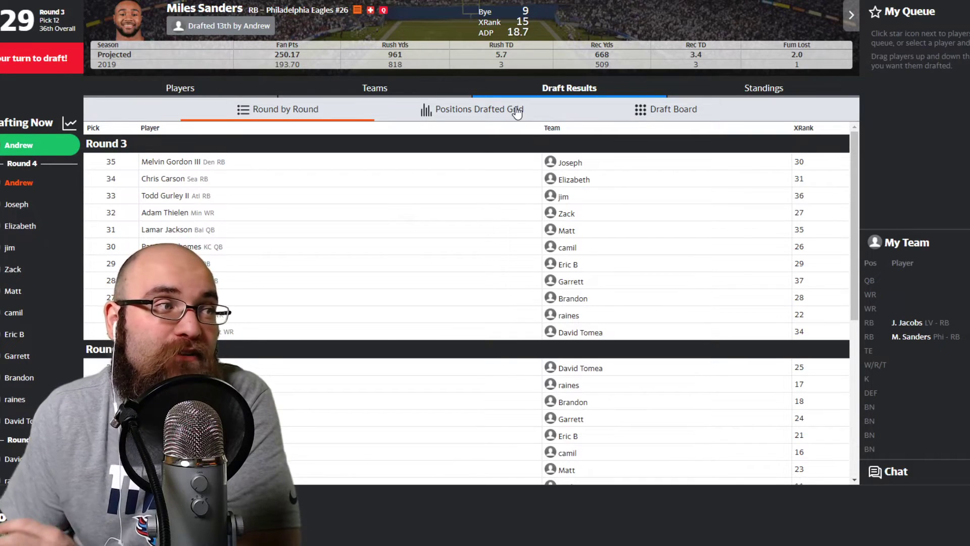
Compare tight ends, wide receivers and running backs, then draft wide receiver DJ Moore
click(177, 91)
click(127, 110)
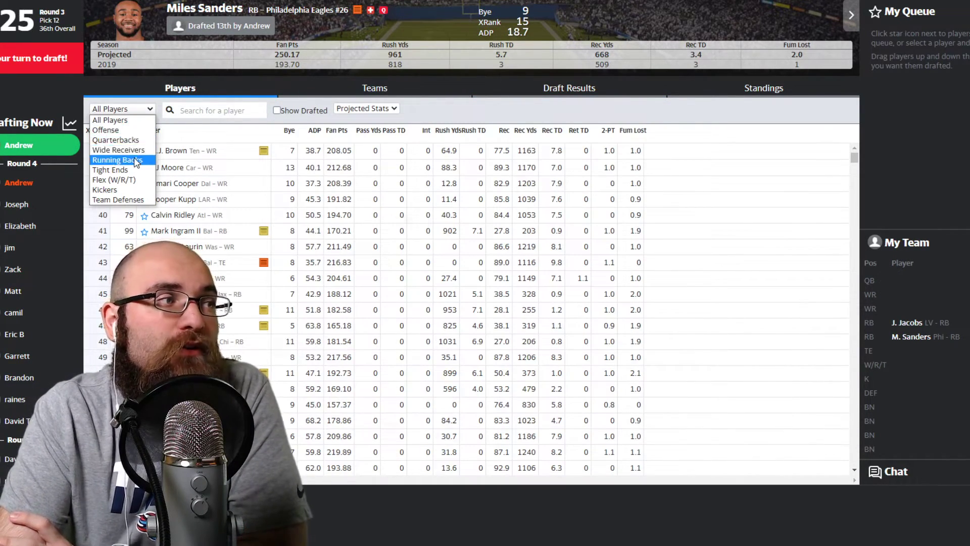
click(117, 170)
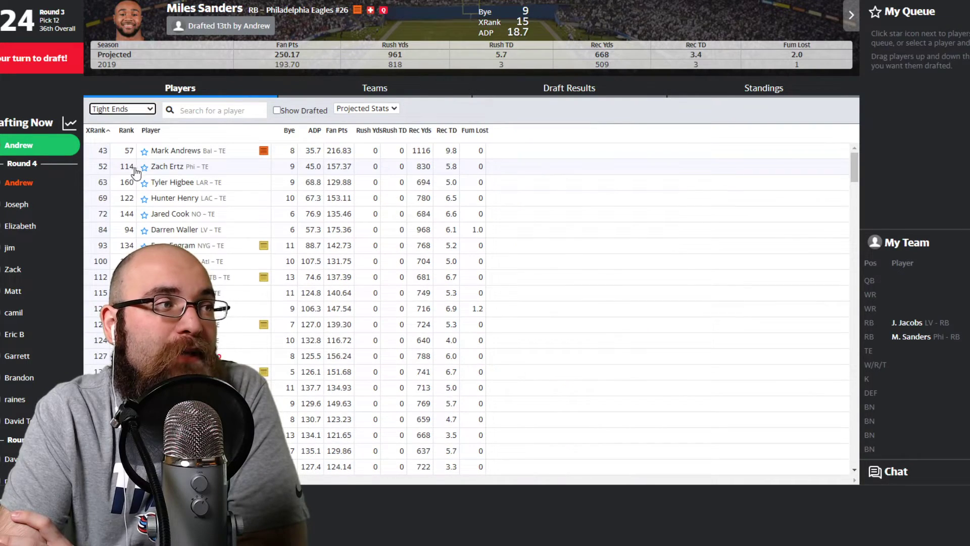
click(122, 108)
click(121, 150)
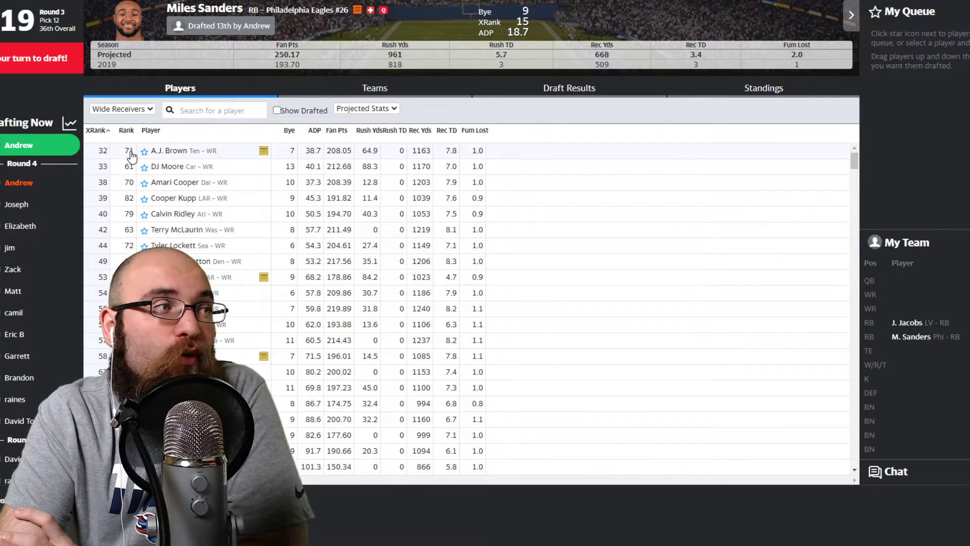
click(137, 110)
click(130, 159)
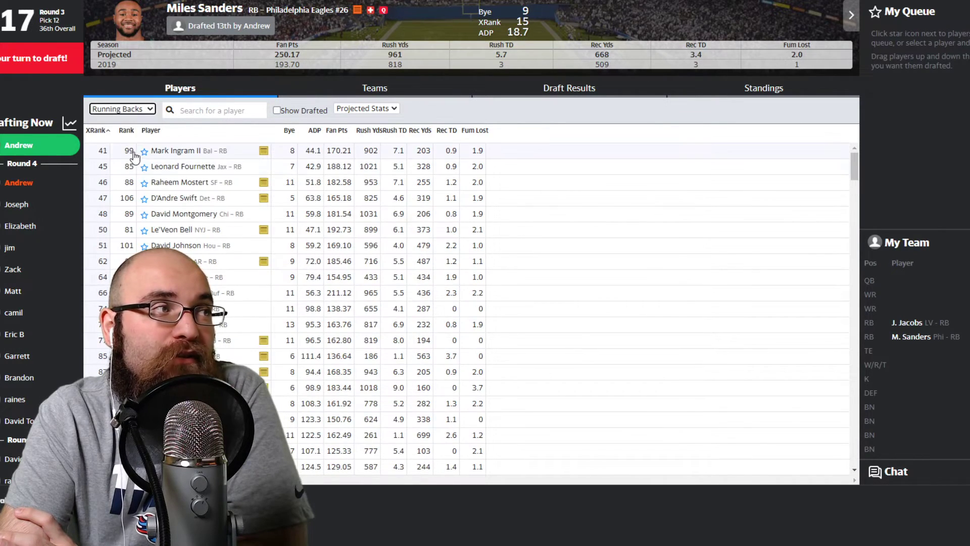
click(140, 112)
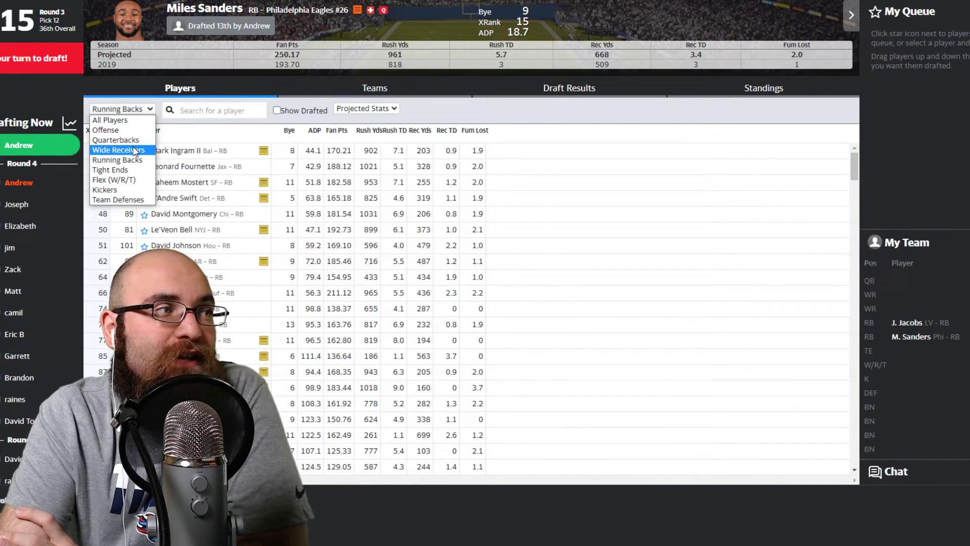
click(133, 151)
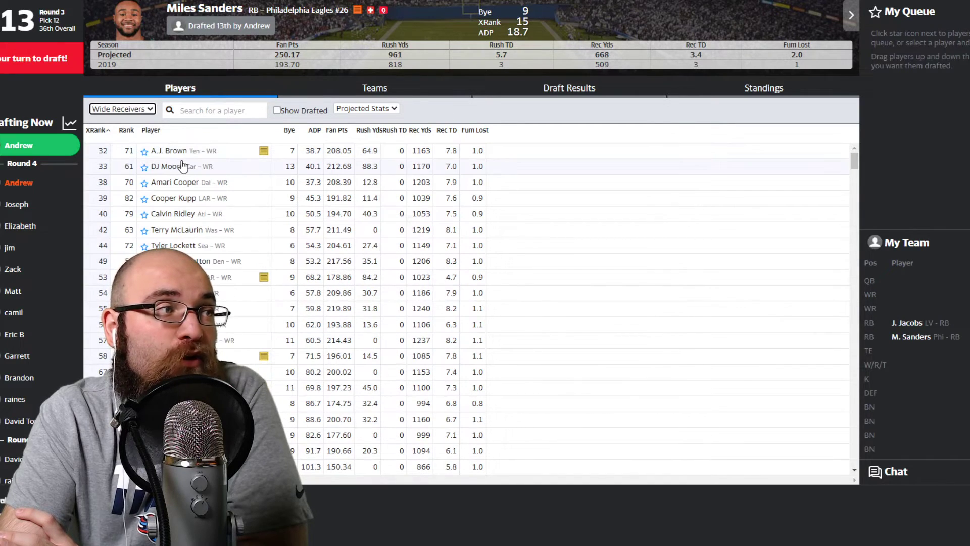
click(222, 172)
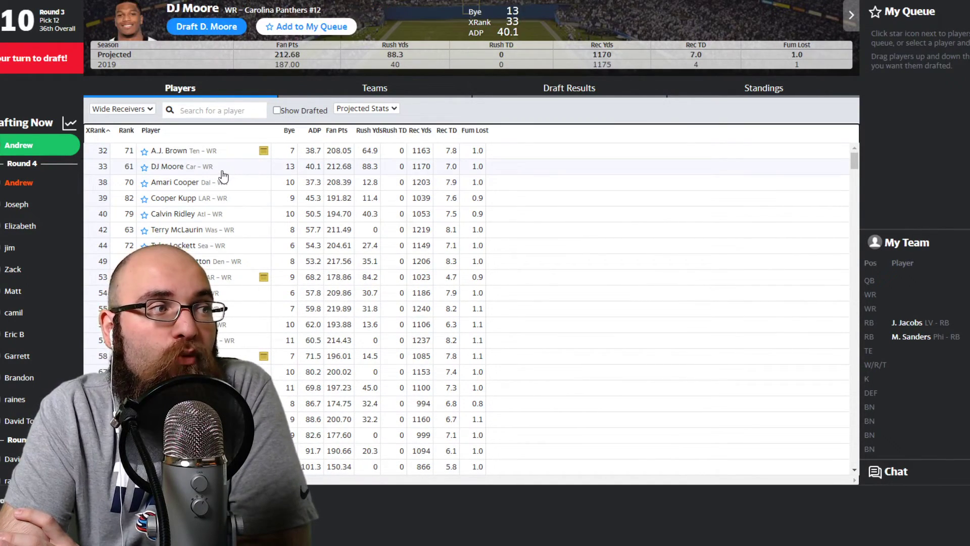
click(208, 26)
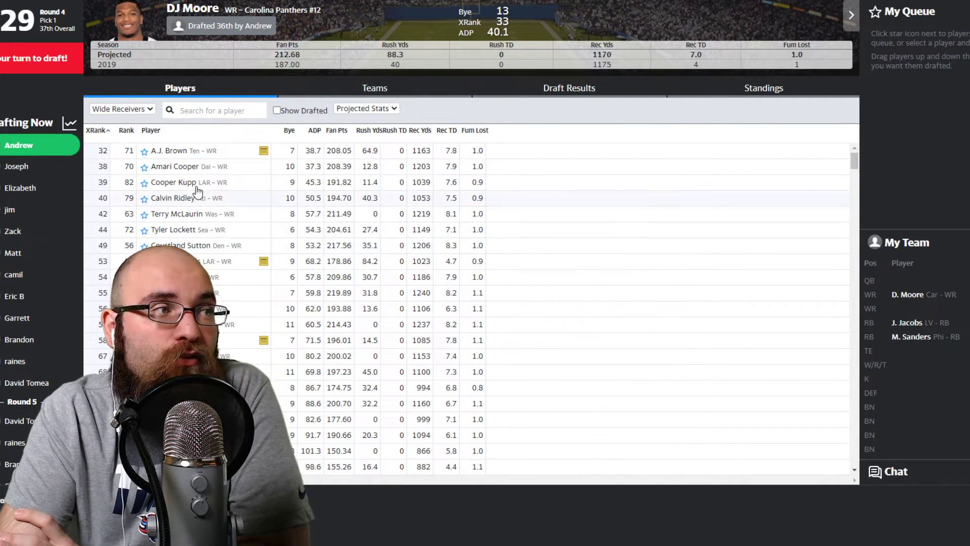
Filter to tight ends and draft Mark Andrews 37th overall
click(144, 108)
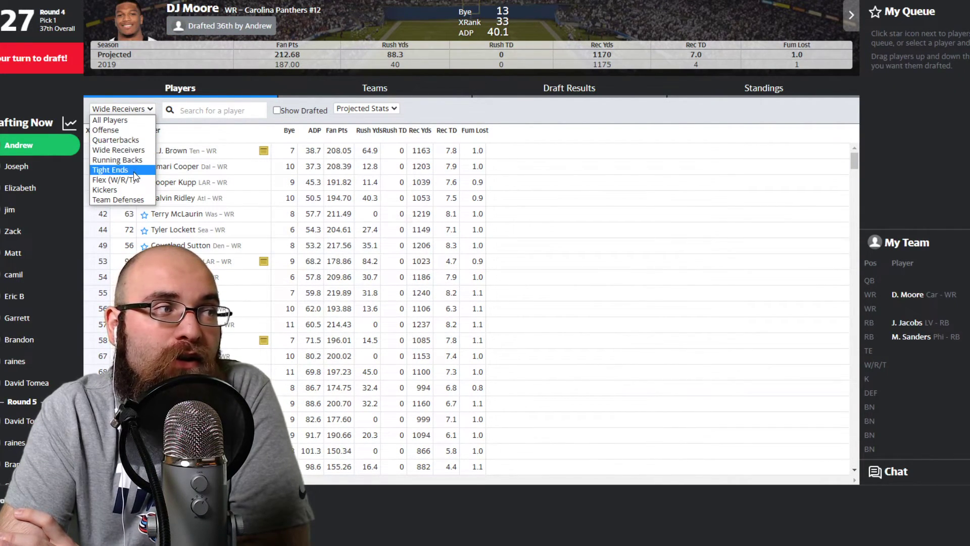
click(135, 176)
click(200, 150)
click(216, 26)
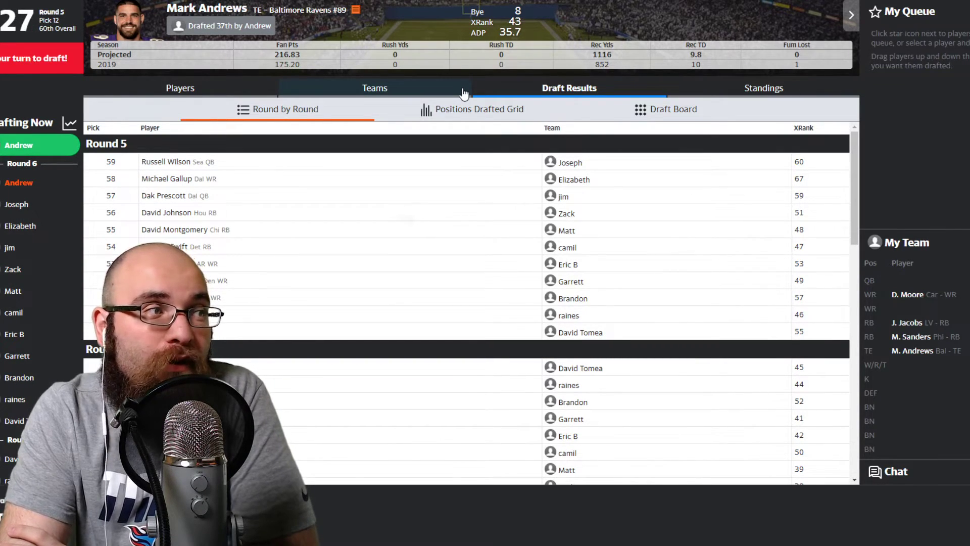
Check running backs, then filter to wide receivers and draft Keenan Allen 60th overall
click(262, 91)
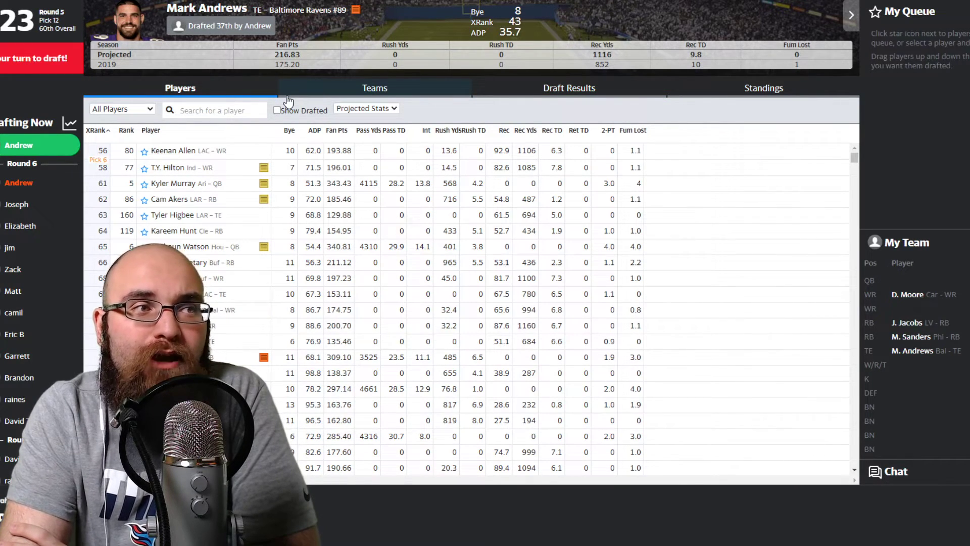
click(152, 111)
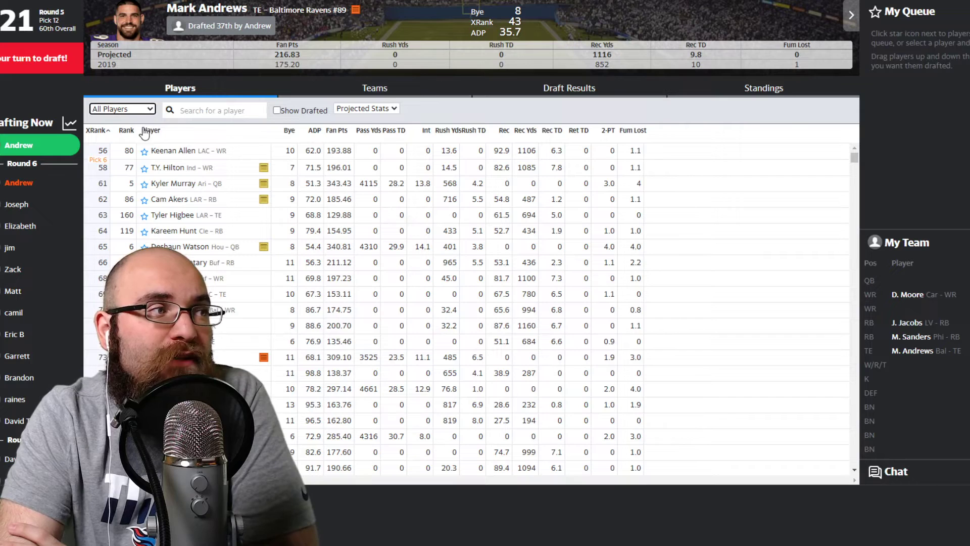
click(145, 109)
click(147, 158)
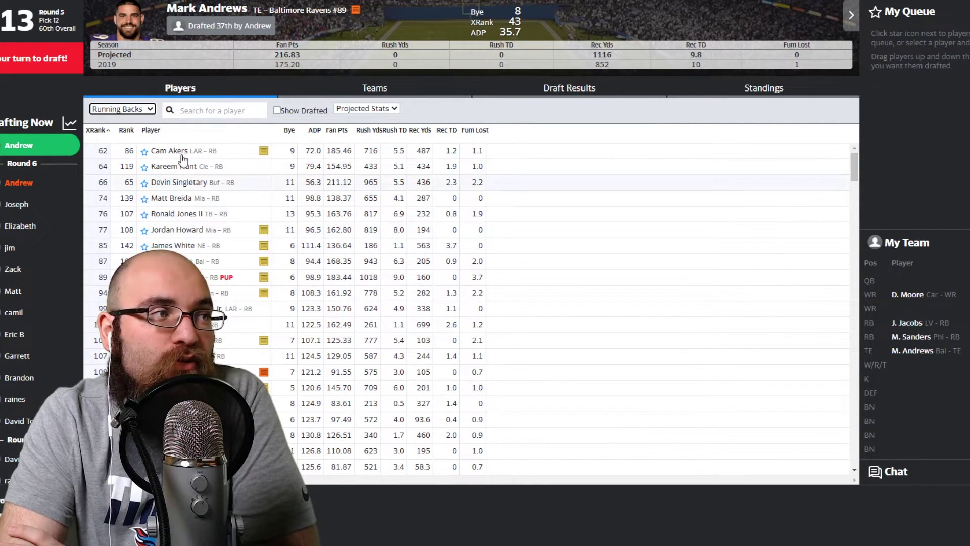
click(129, 109)
click(126, 151)
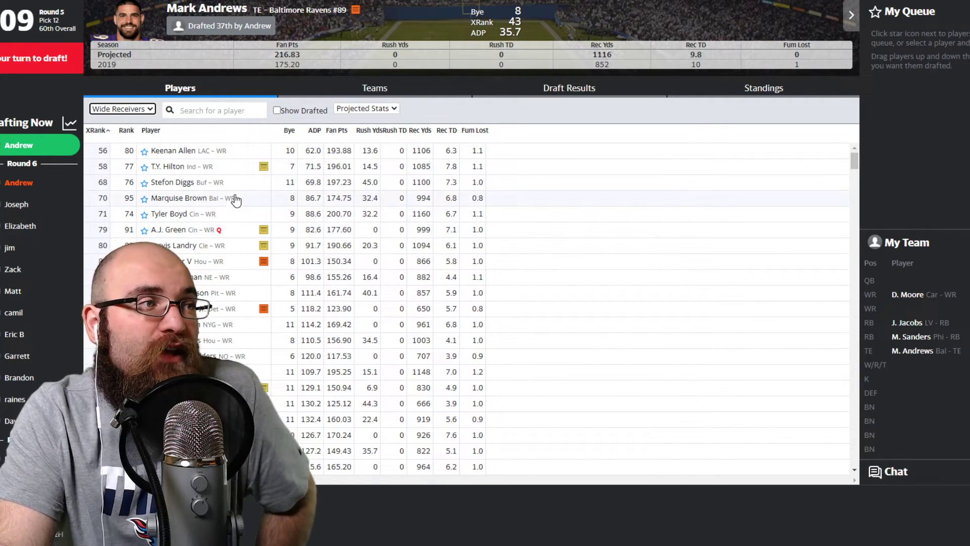
click(223, 152)
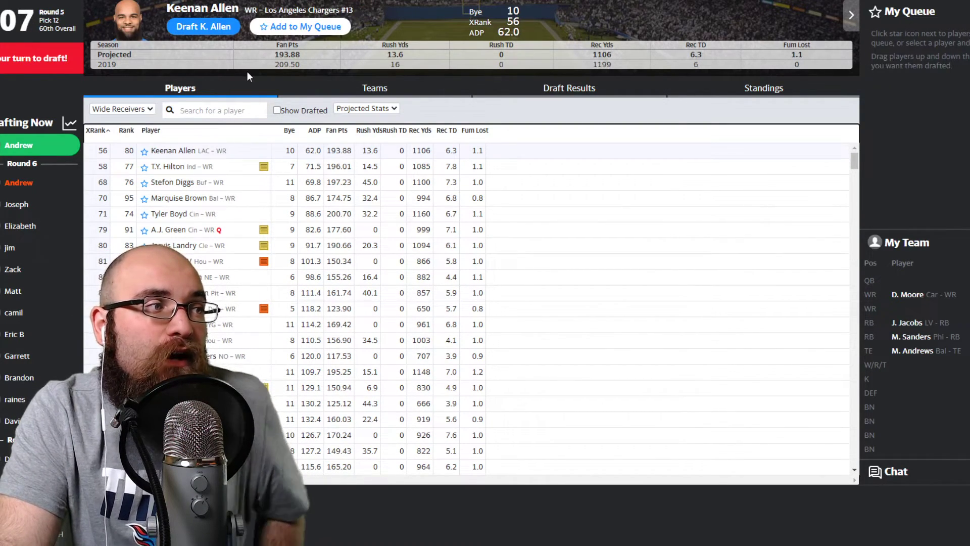
click(225, 30)
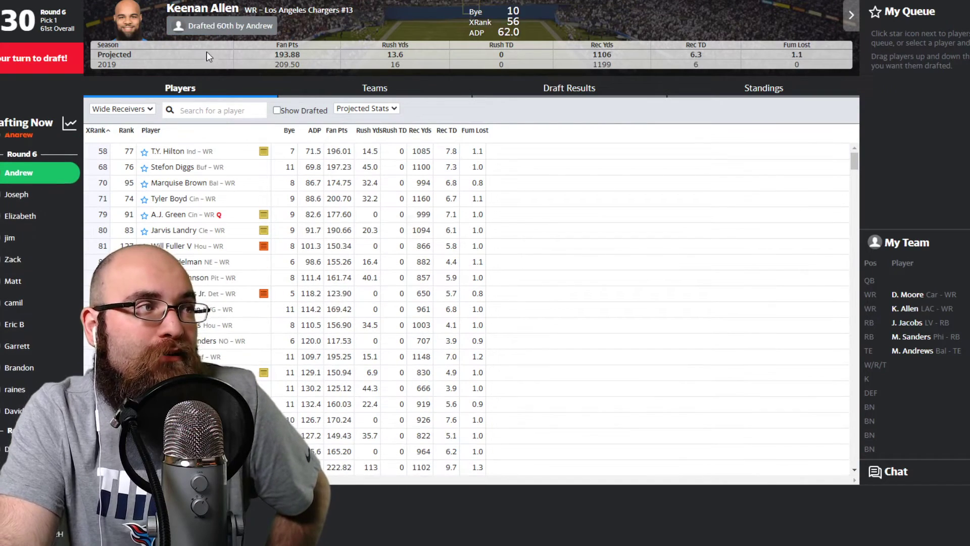
Filter to quarterbacks and draft Kyler Murray
click(142, 109)
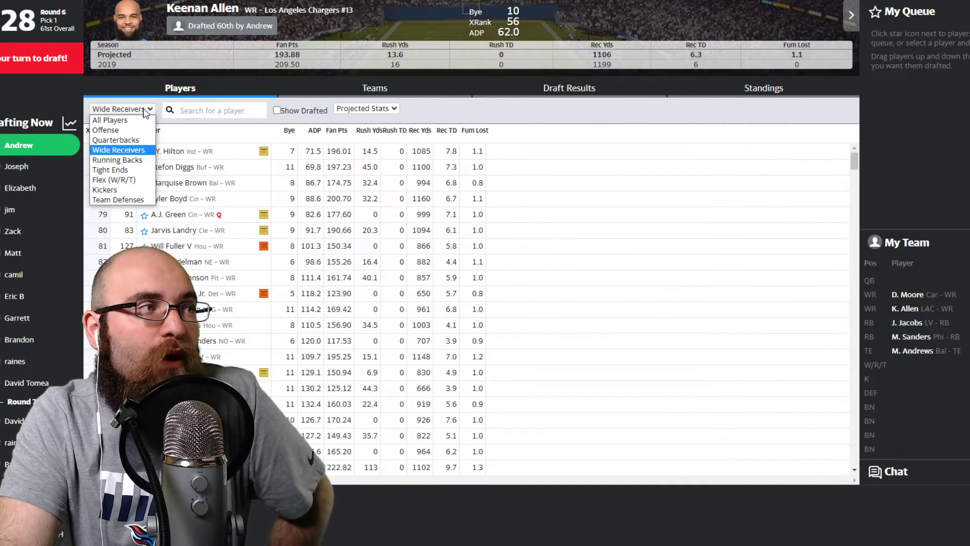
click(132, 139)
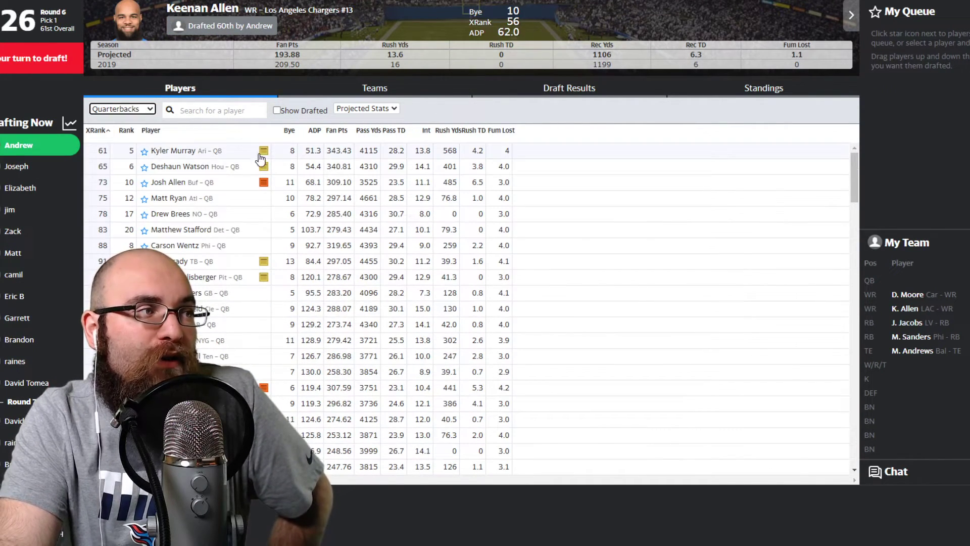
click(222, 157)
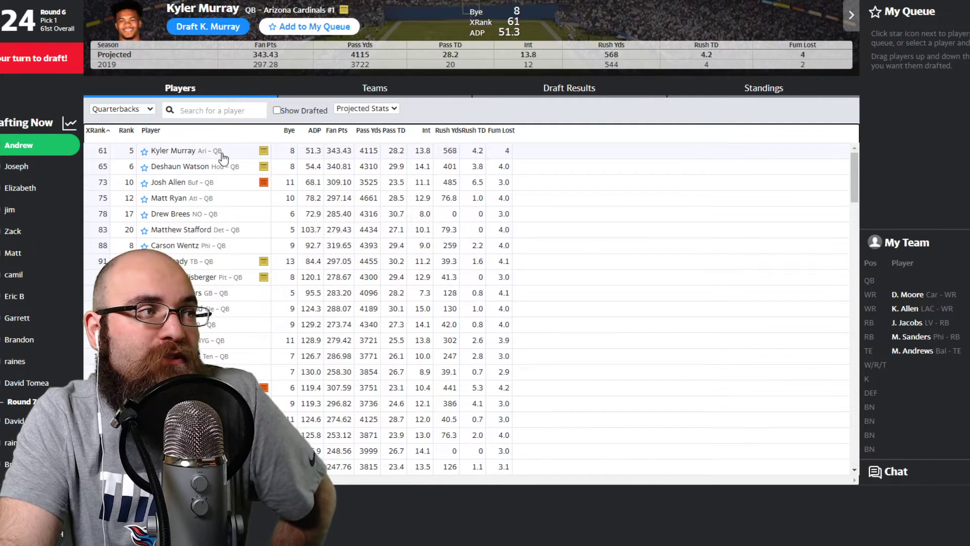
click(222, 27)
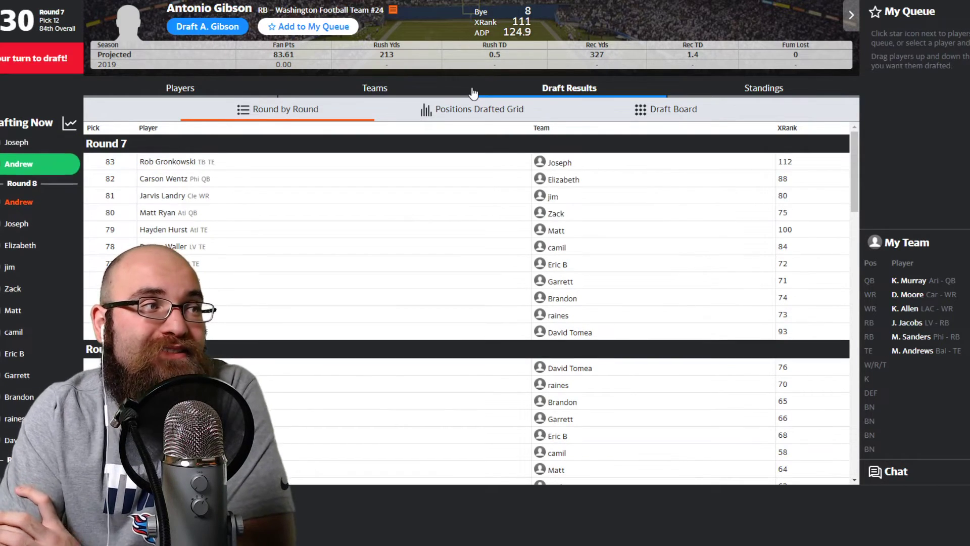
Draft running back J.K. Dobbins 84th overall into flex, then list wide receivers
click(201, 94)
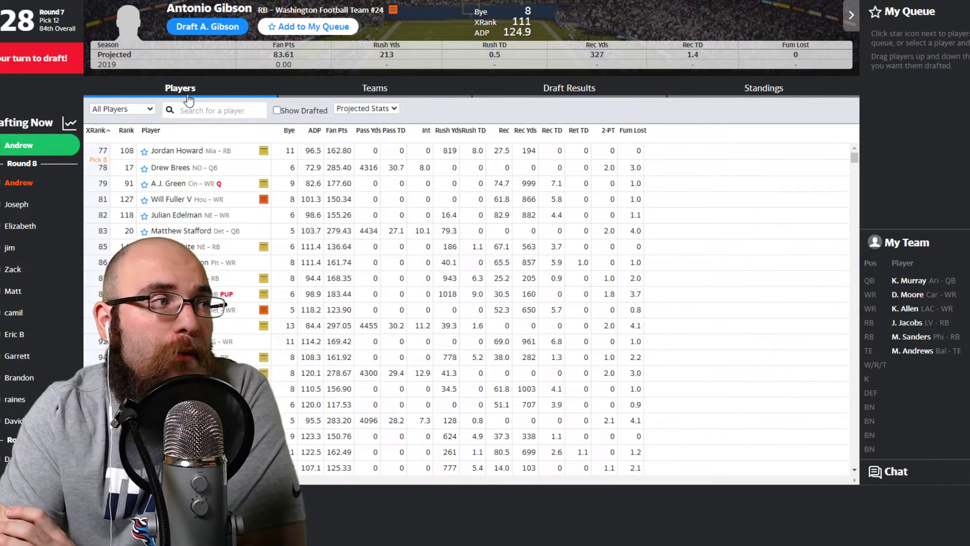
click(140, 112)
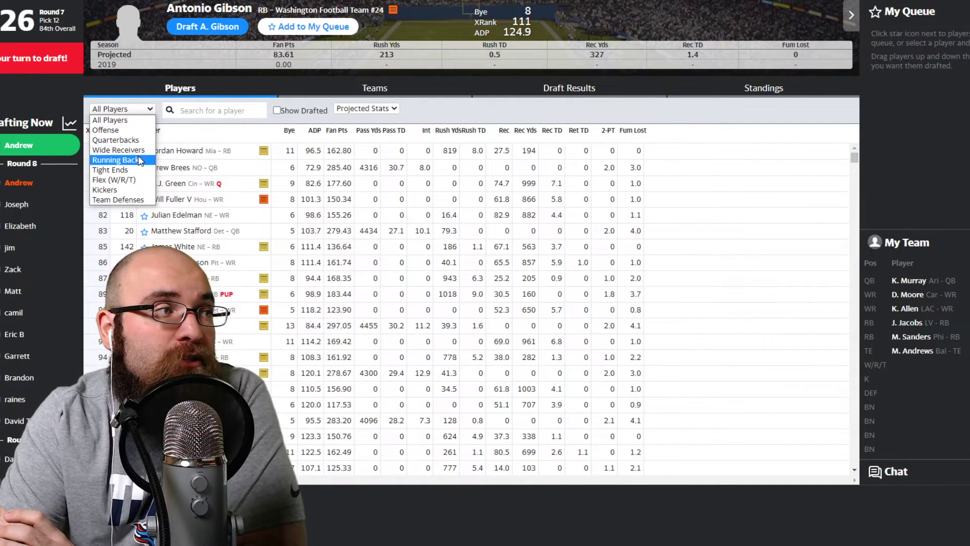
click(141, 160)
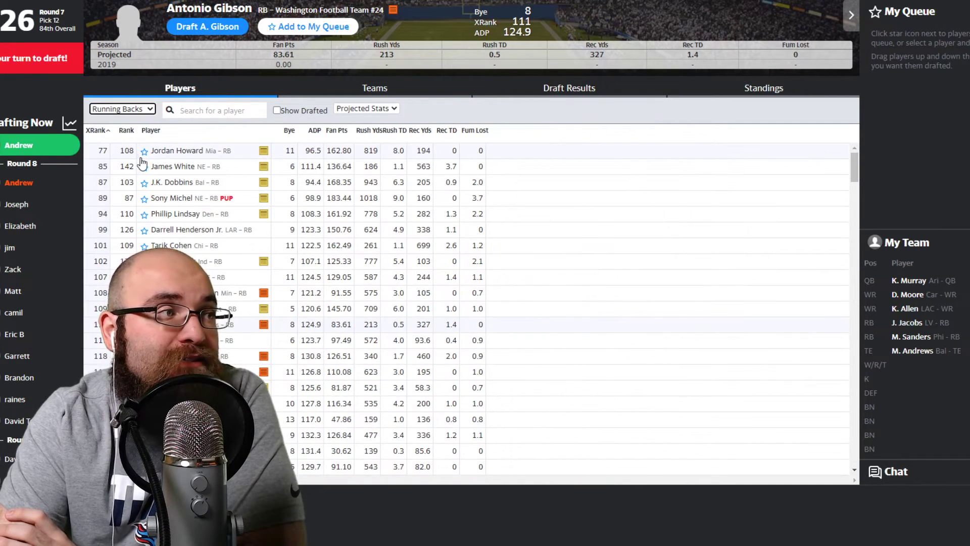
click(203, 186)
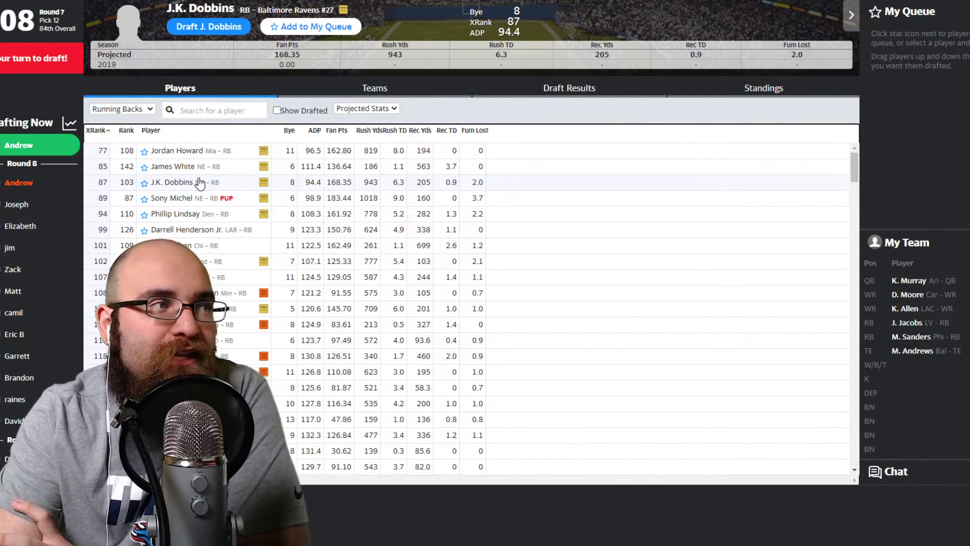
click(206, 30)
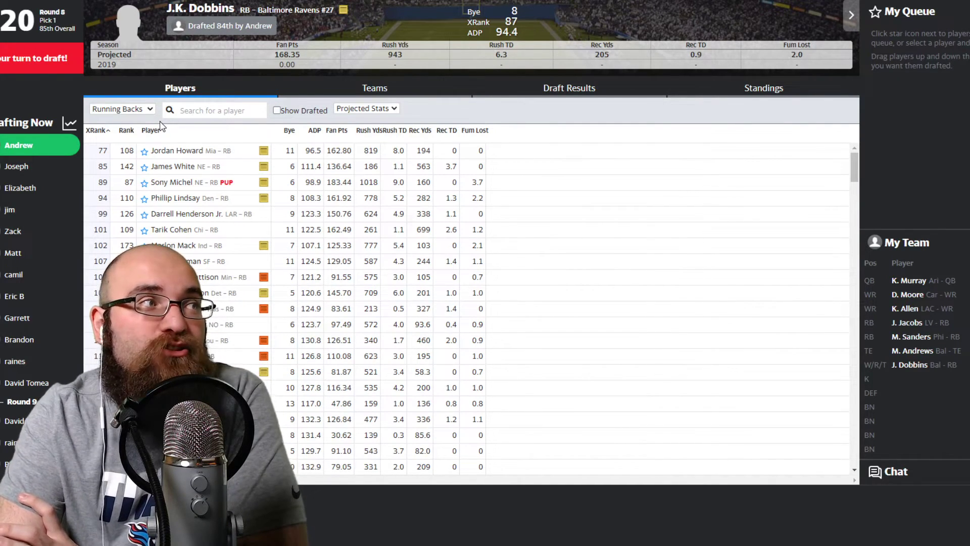
click(137, 110)
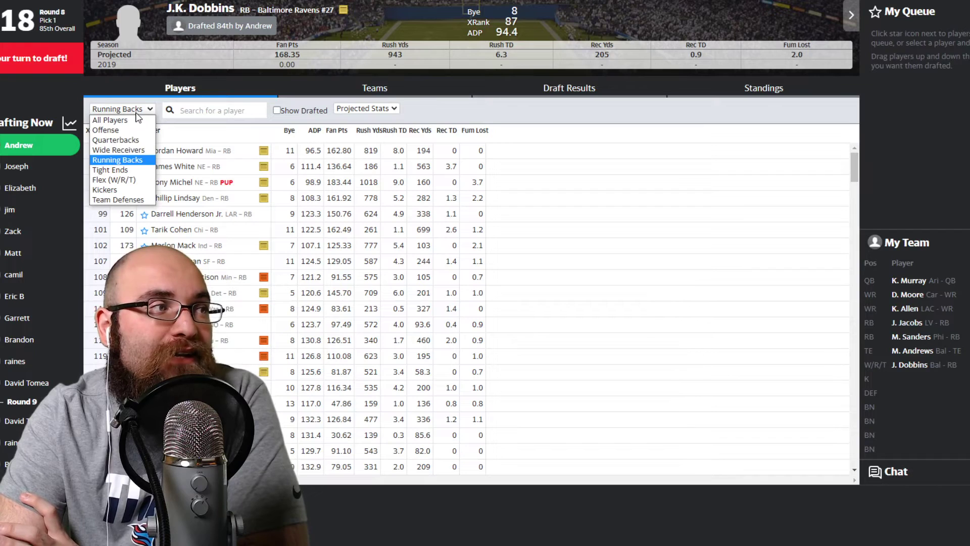
click(130, 152)
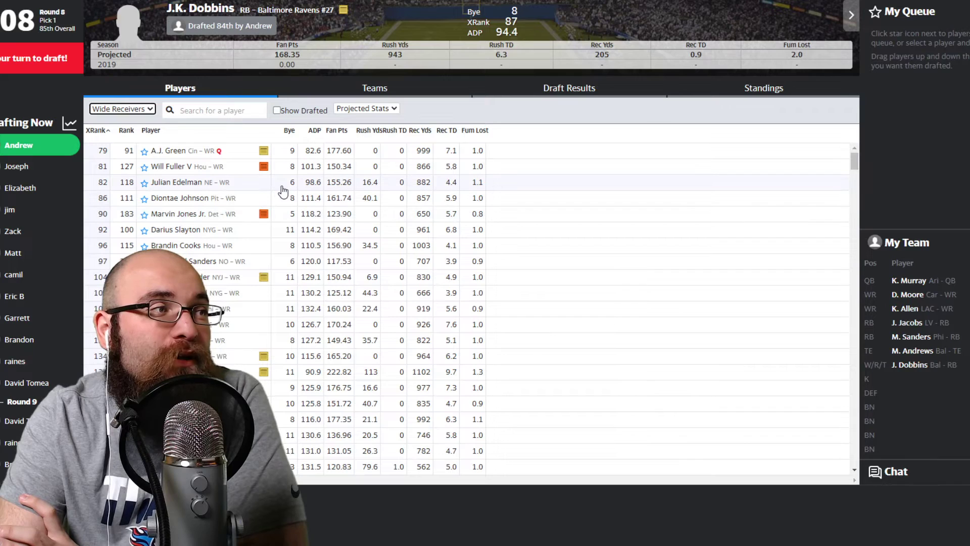
Compare Marvin Jones Jr. and Jamison Crowder, take Crowder at pick 85, then view results
click(282, 214)
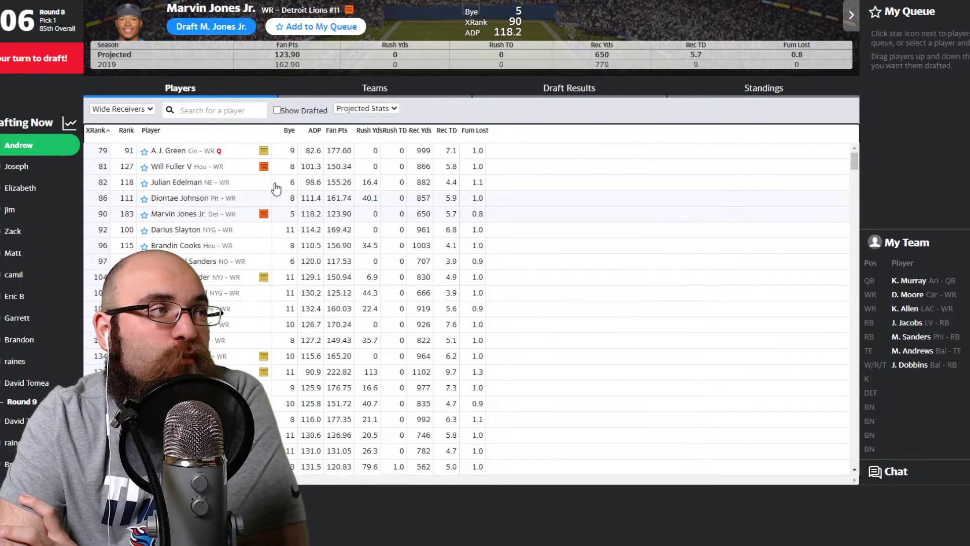
click(263, 277)
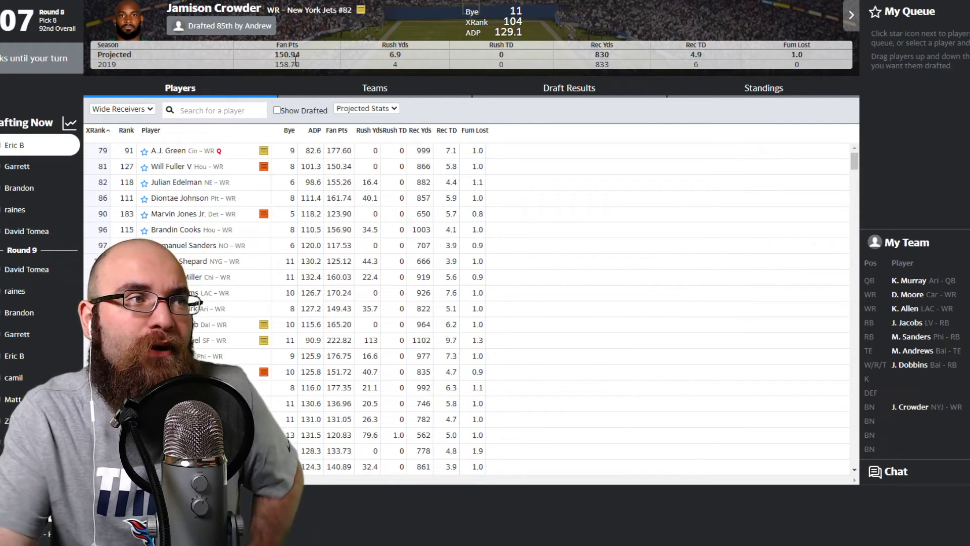
click(631, 92)
Scroll up and down the Round by Round results to review earlier rounds' picks
scroll(418, 184, down, 6)
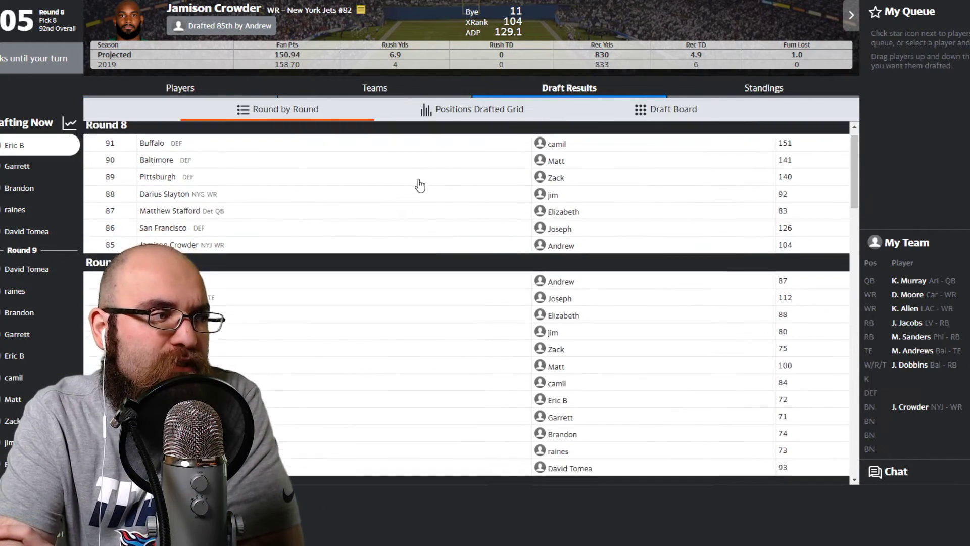
scroll(410, 191, down, 8)
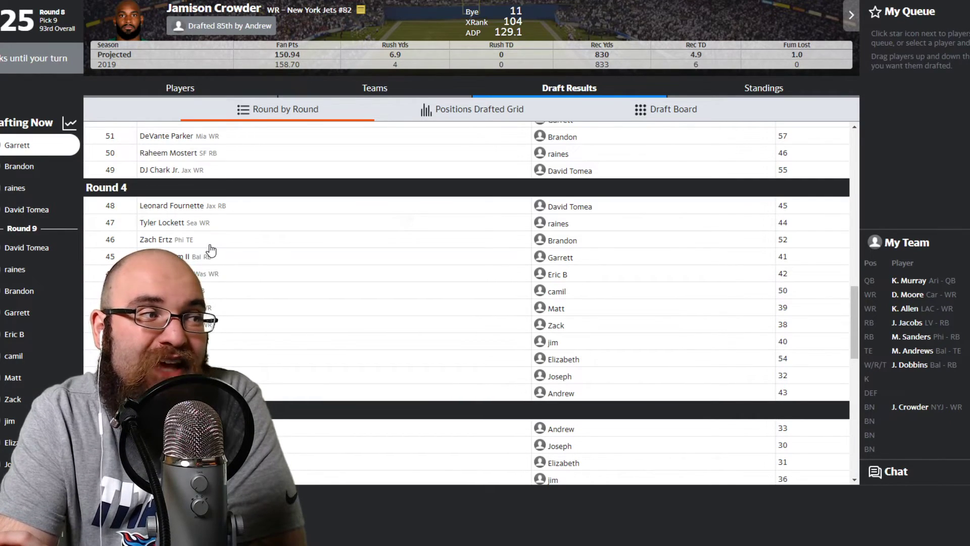
scroll(195, 258, up, 2)
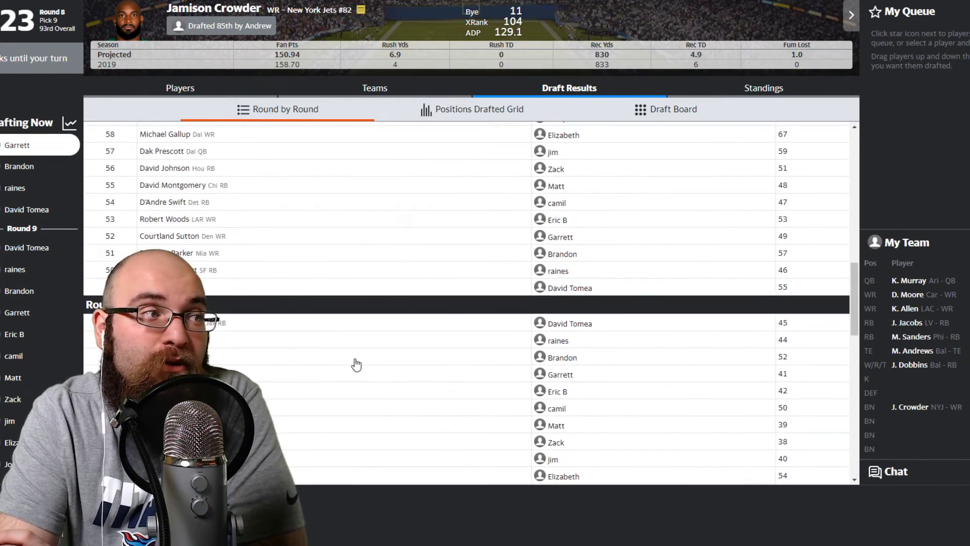
scroll(245, 265, up, 2)
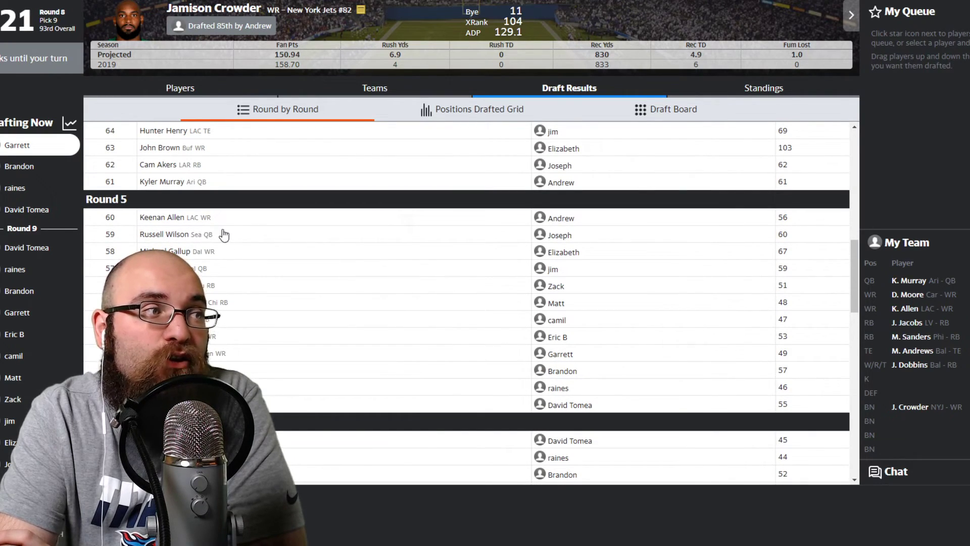
scroll(219, 294, up, 2)
scroll(241, 334, down, 1)
scroll(233, 337, down, 1)
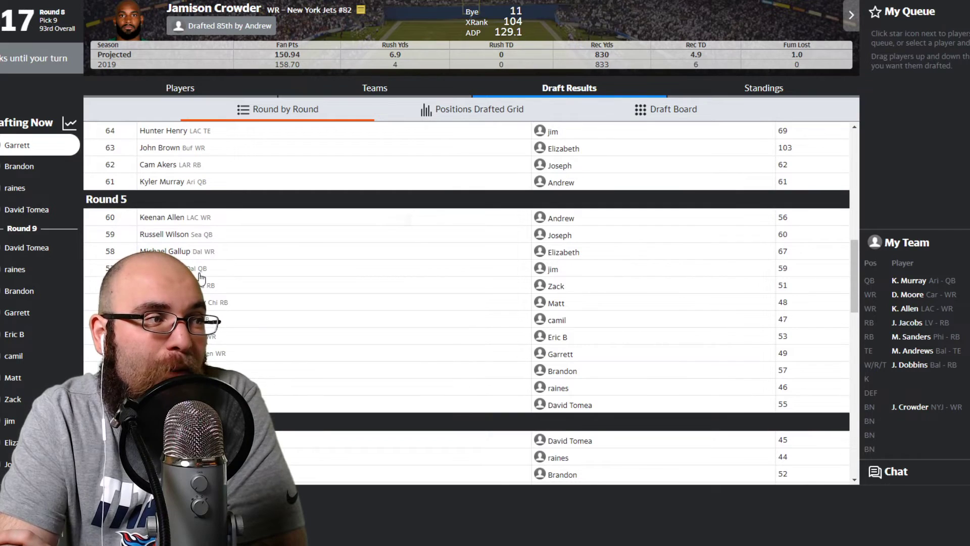
scroll(221, 365, up, 2)
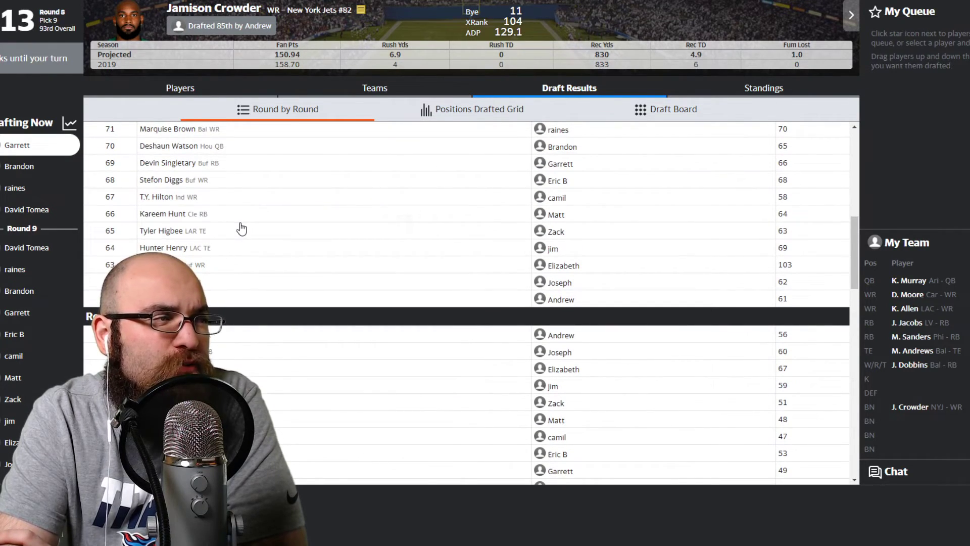
scroll(237, 228, up, 1)
scroll(235, 222, down, 2)
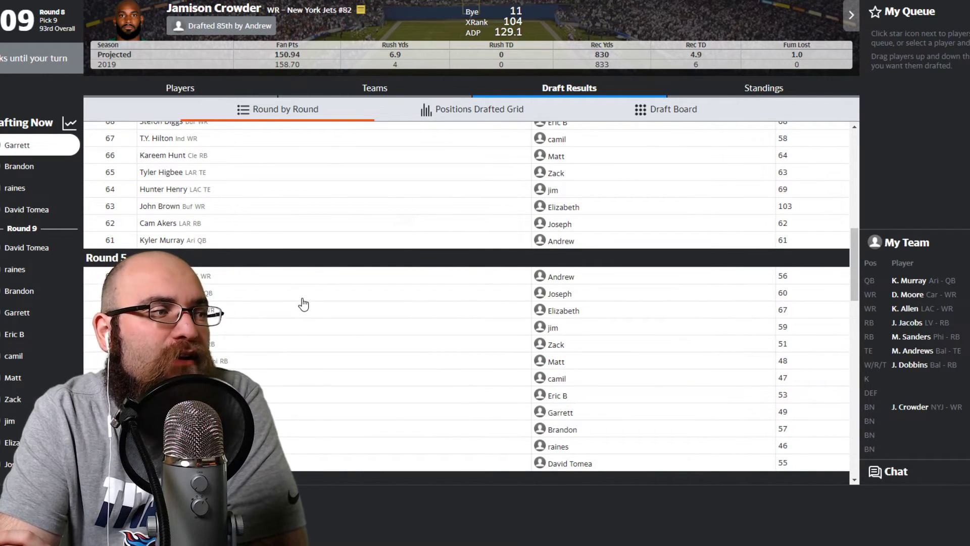
scroll(308, 310, down, 15)
scroll(324, 313, up, 20)
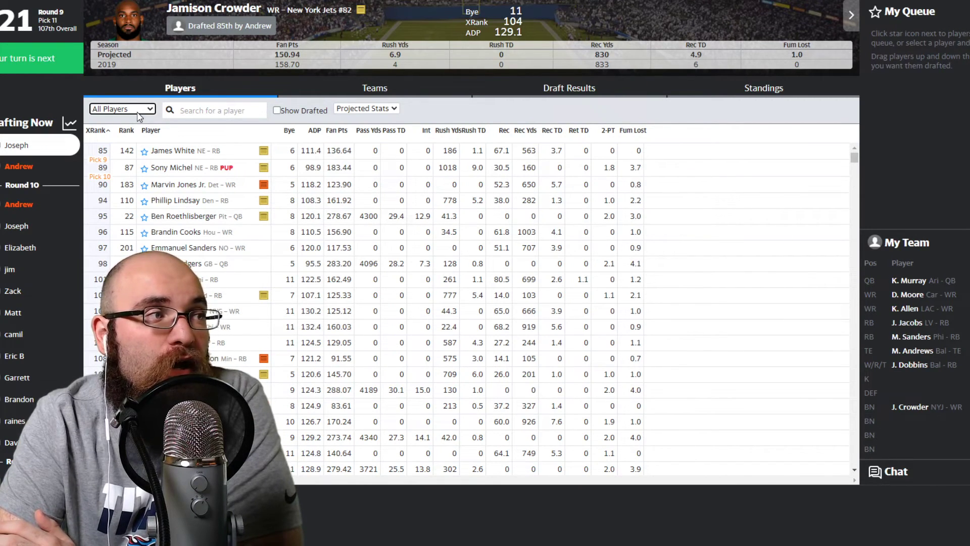
Filter to running backs and draft James White 108th overall onto the bench
click(138, 112)
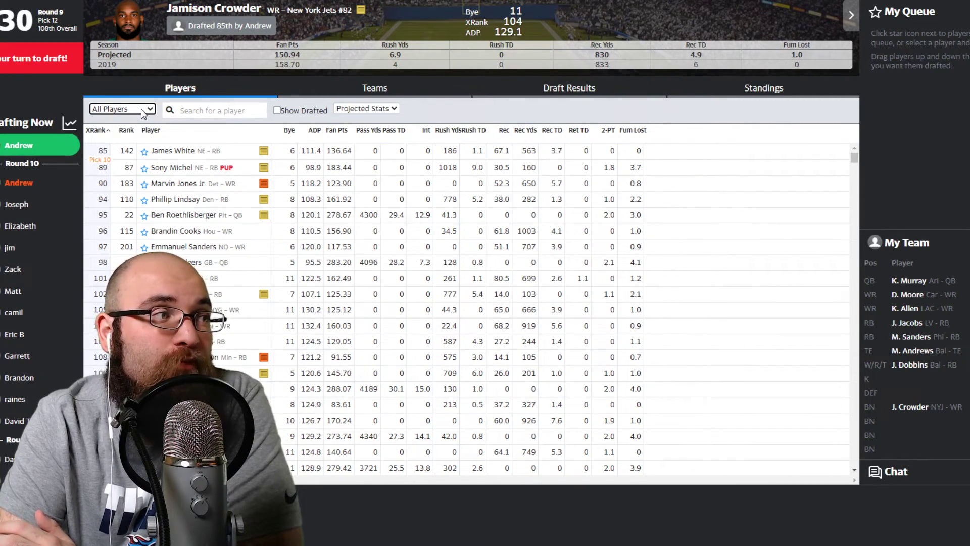
click(143, 112)
click(117, 160)
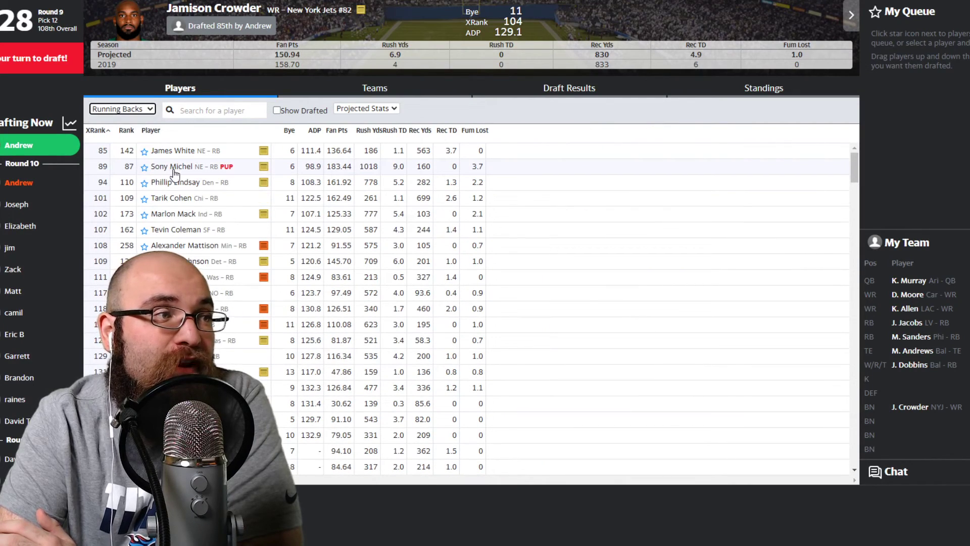
click(510, 86)
click(163, 92)
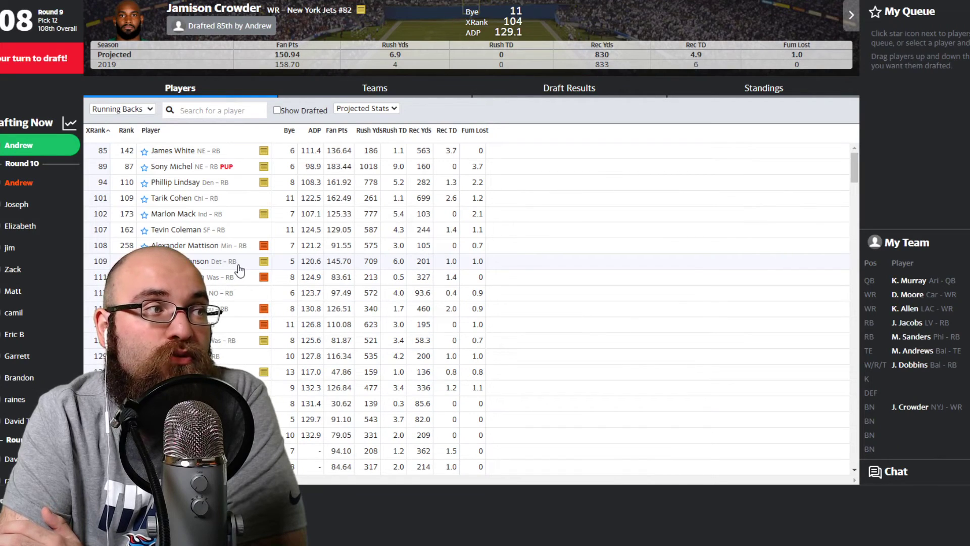
click(203, 152)
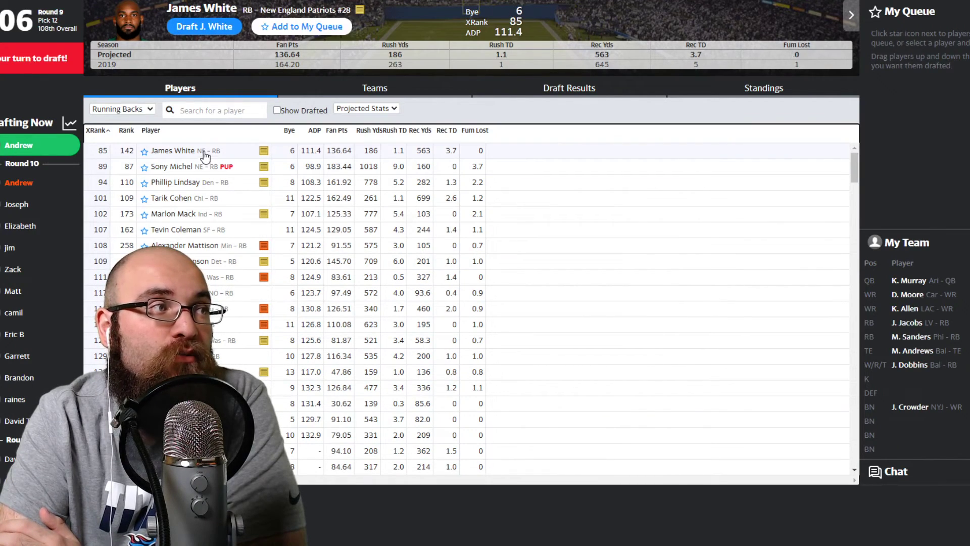
click(196, 30)
click(122, 109)
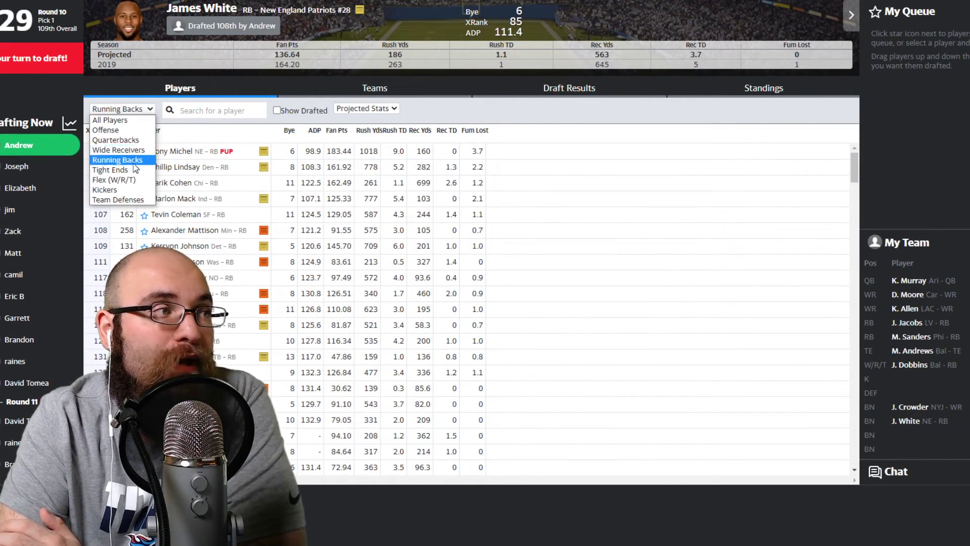
Filter to wide receivers and draft Marvin Jones Jr. with pick 109
click(135, 150)
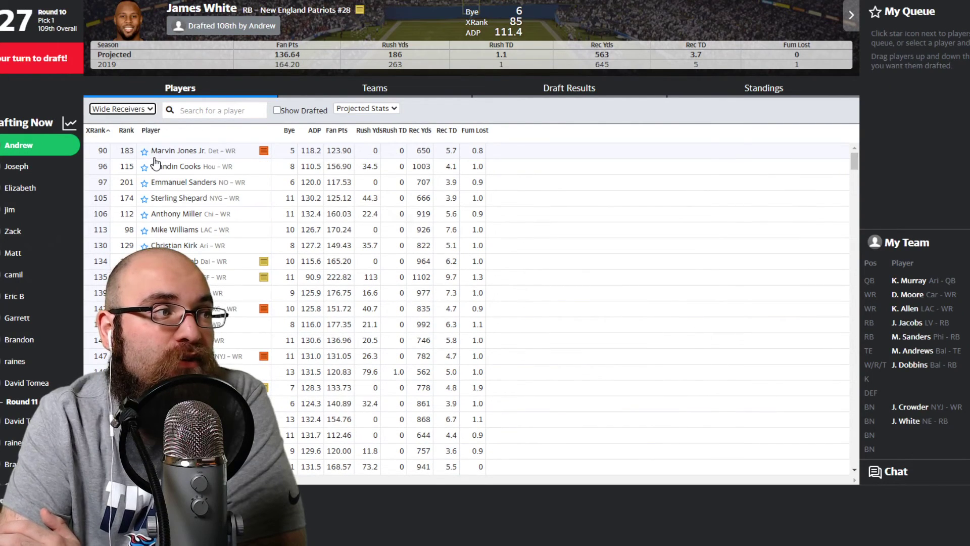
click(292, 157)
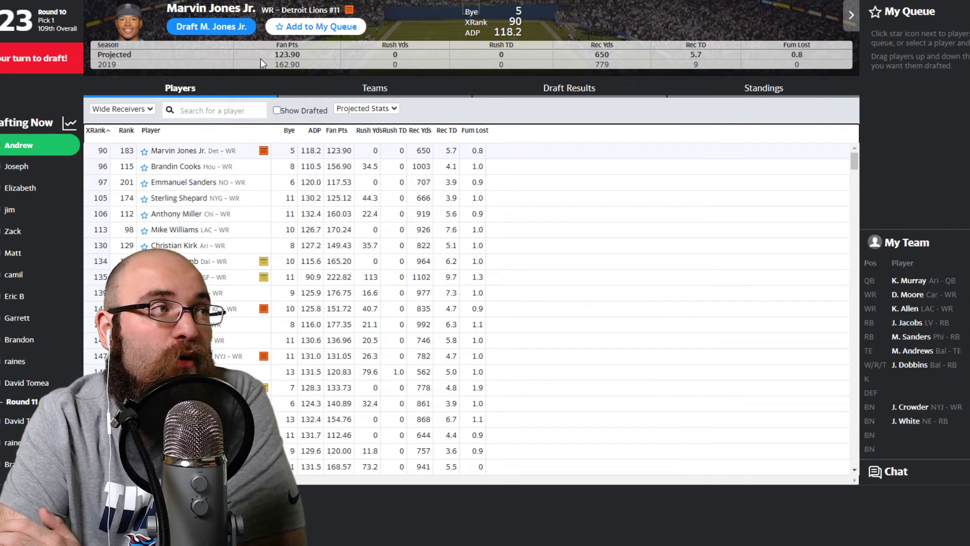
click(244, 30)
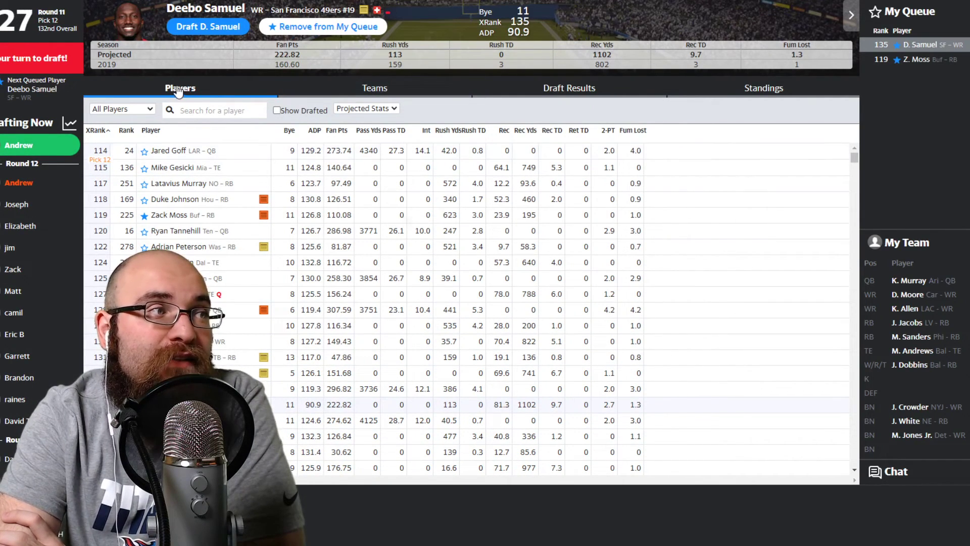
Draft Deebo Samuel at pick 132, then filter available players to Running Backs
click(213, 32)
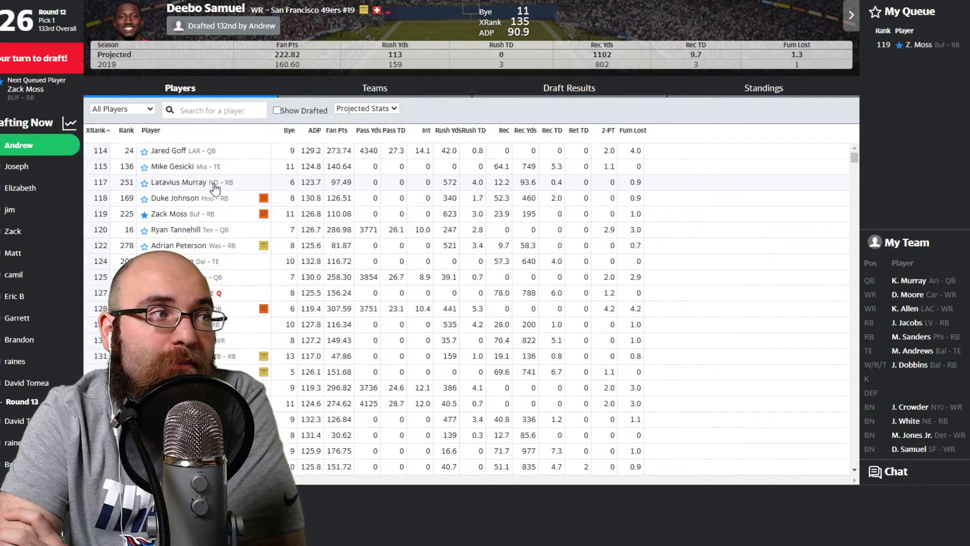
click(137, 110)
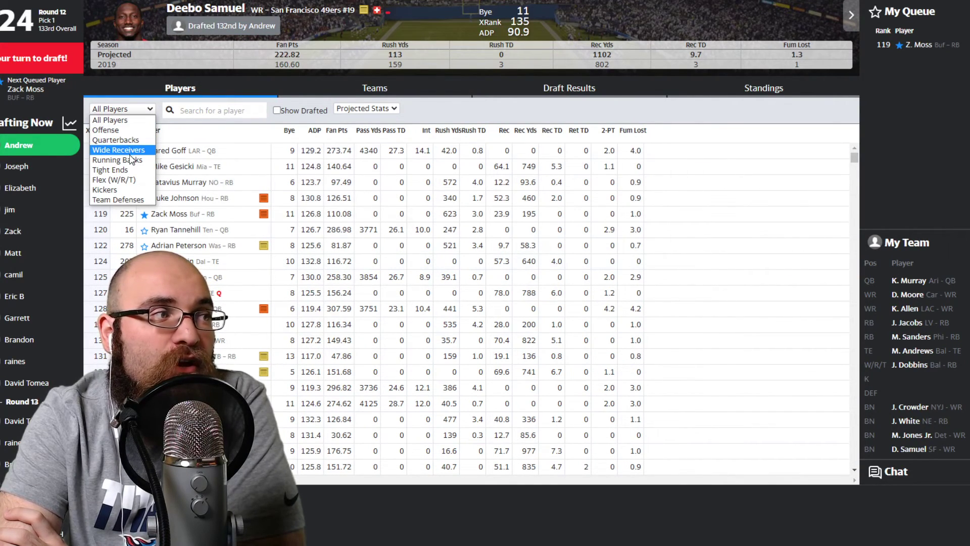
click(130, 150)
click(130, 110)
click(137, 162)
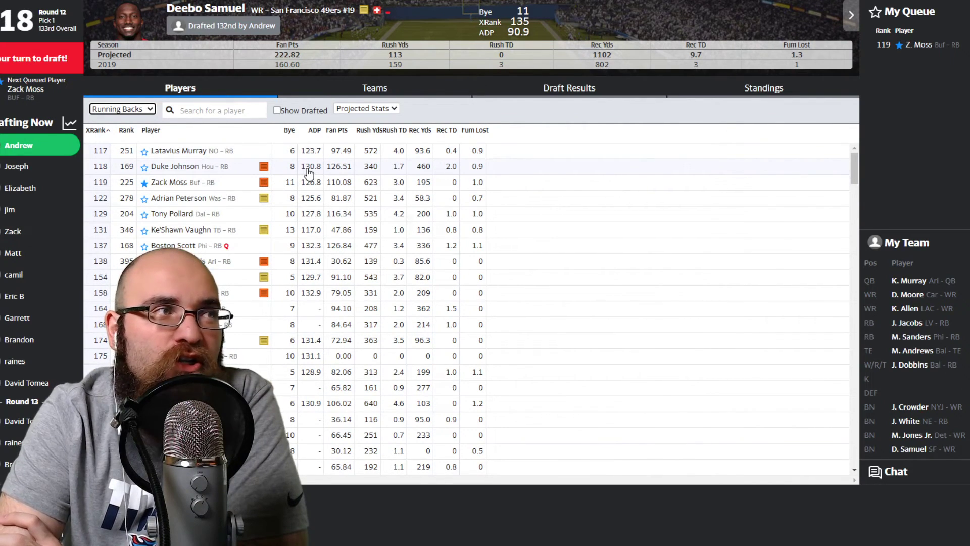
Open Zack Moss's player card and draft him onto the bench at pick 133
click(207, 184)
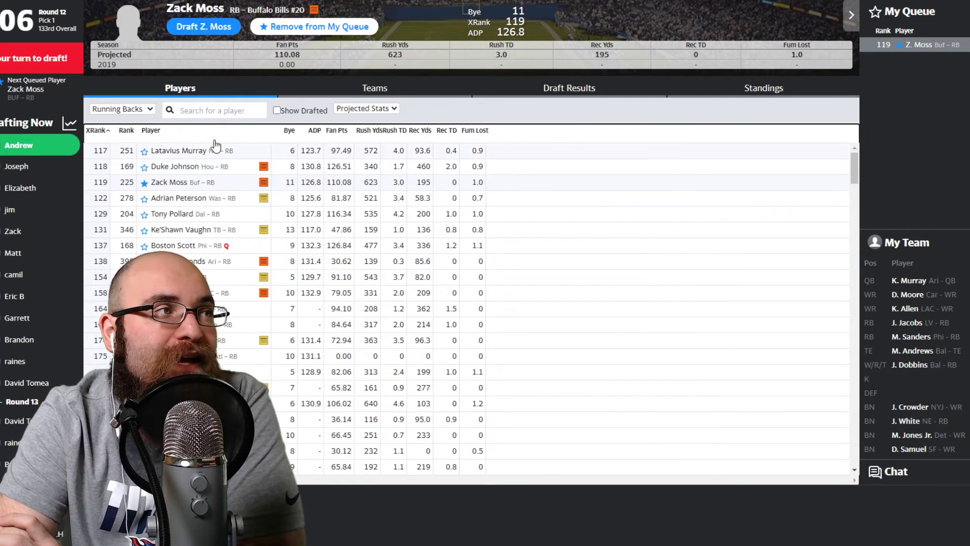
click(197, 30)
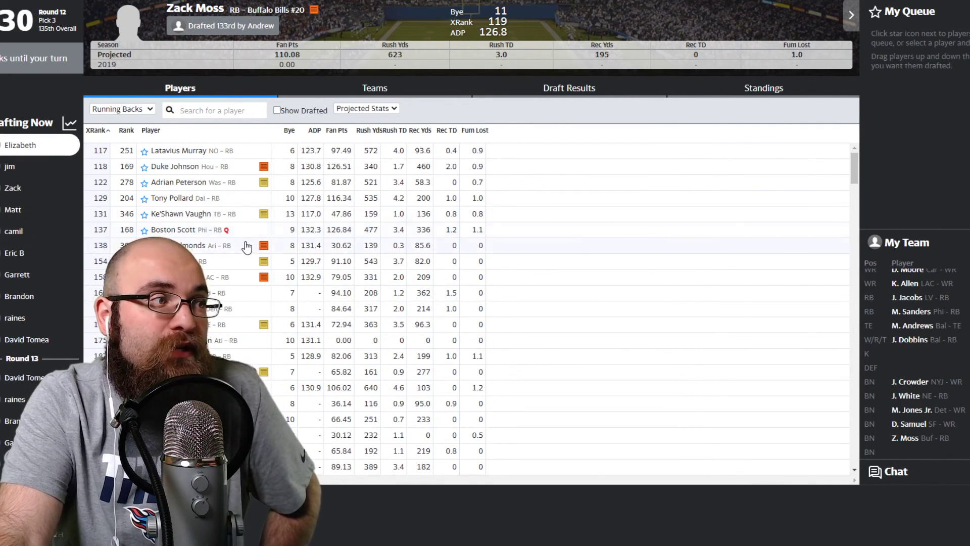
Show Justin Jackson's player card from the Running Backs list
click(230, 283)
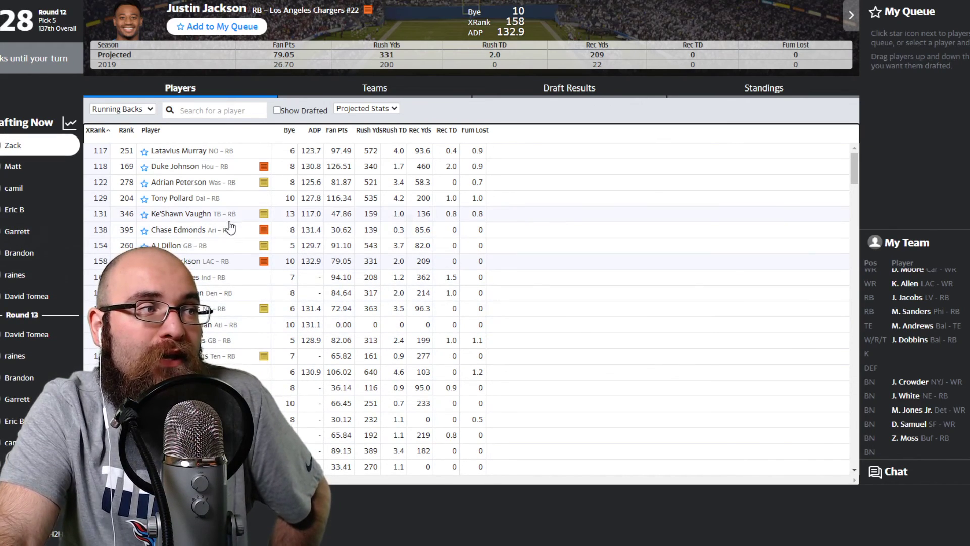
Filter the available player list to Wide Receivers and scroll through it
click(140, 108)
click(120, 148)
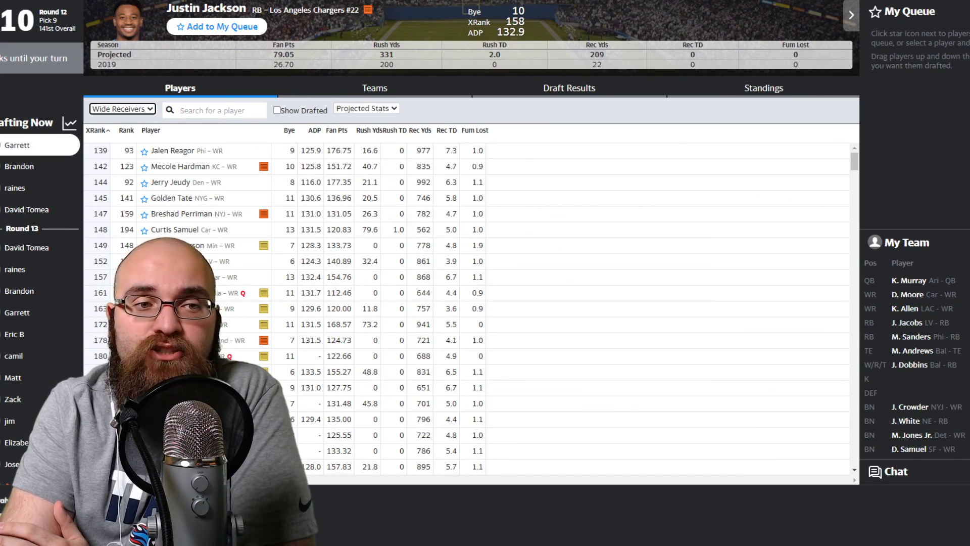
scroll(945, 354, down, 1)
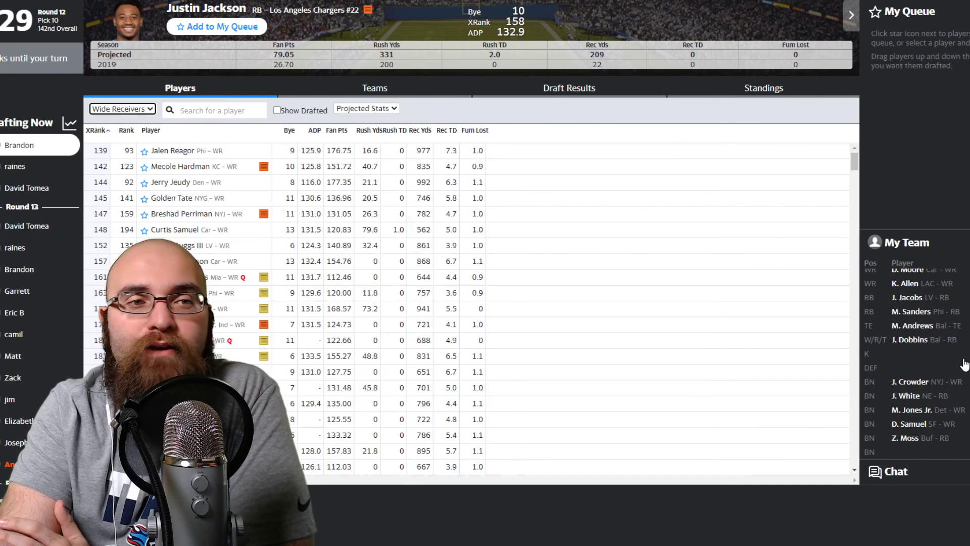